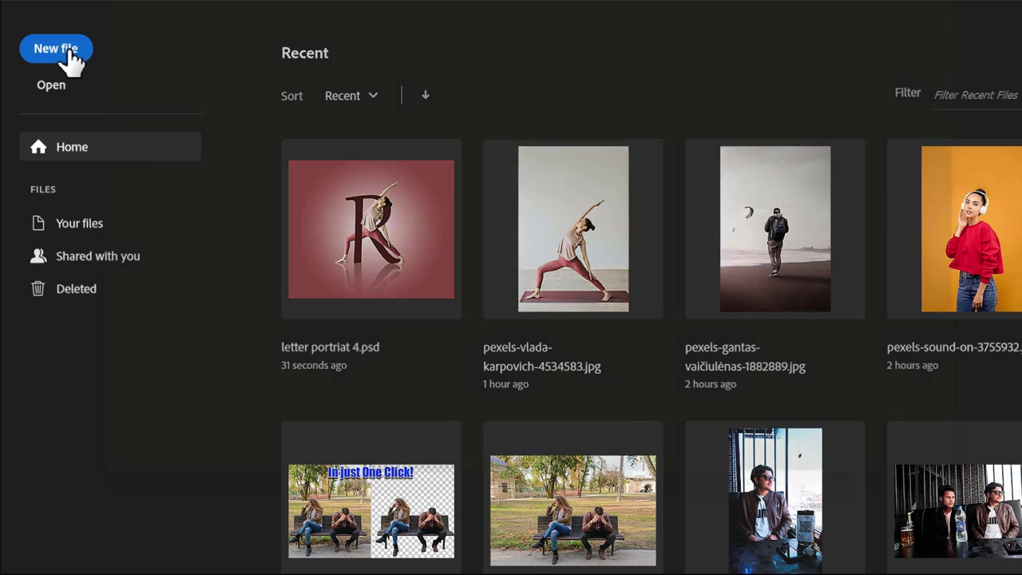
Create a blank 3000 x 2500 px document at 300 ppi with a white background
click(64, 48)
key(Tab)
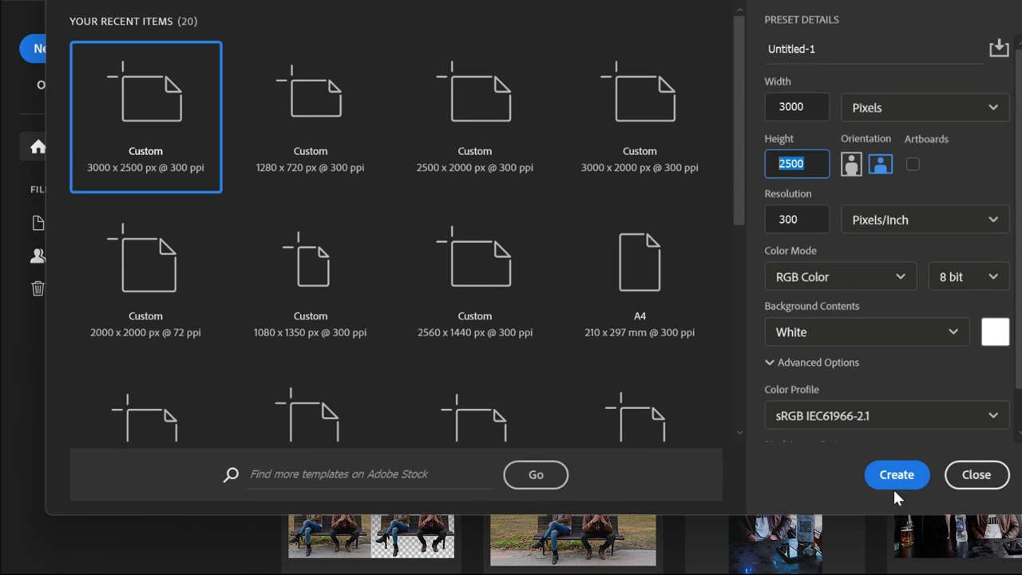
click(893, 480)
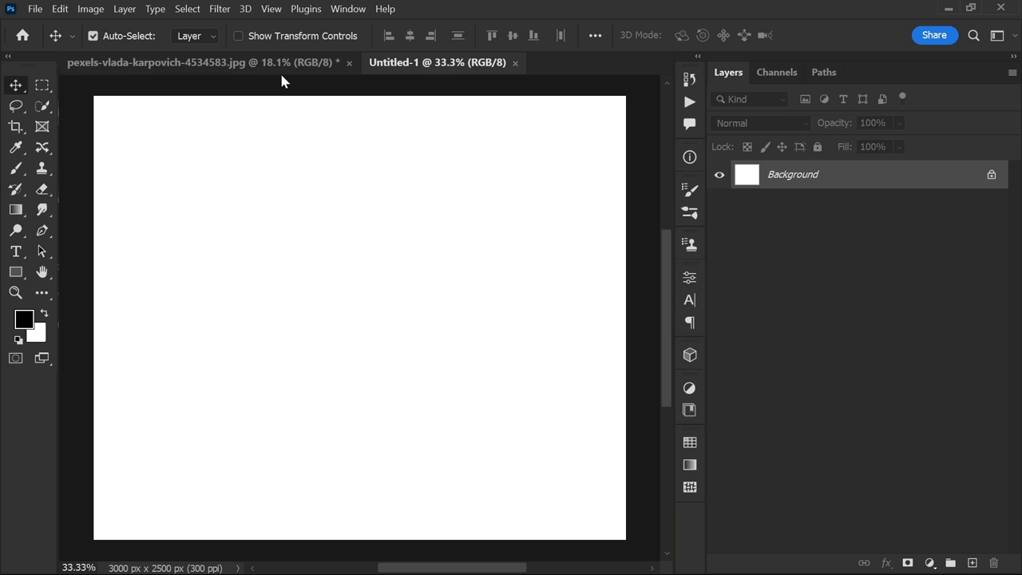
Select the woman in the yoga photo with the Quick Selection tool and isolate her with a layer mask
click(280, 67)
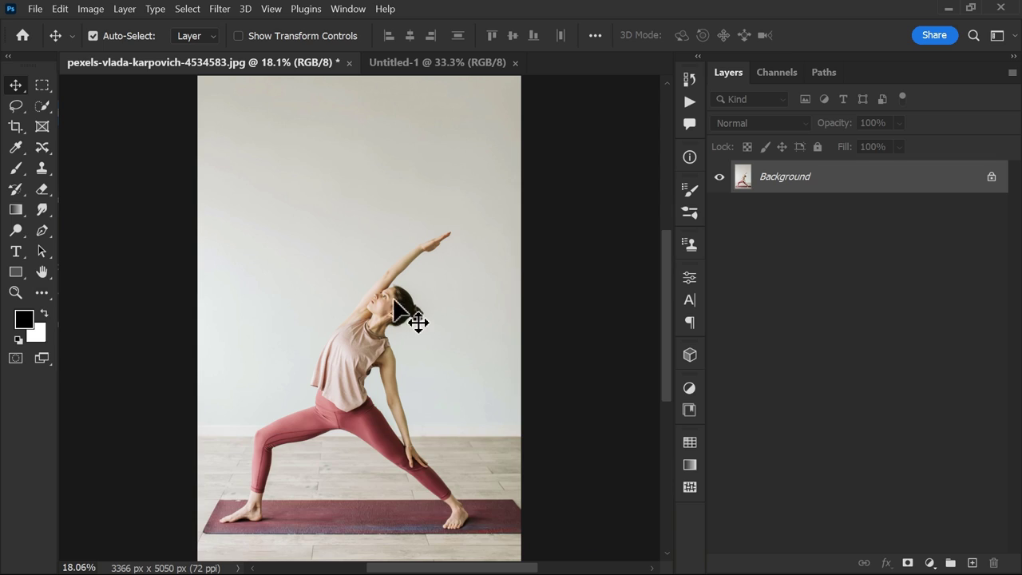
click(42, 106)
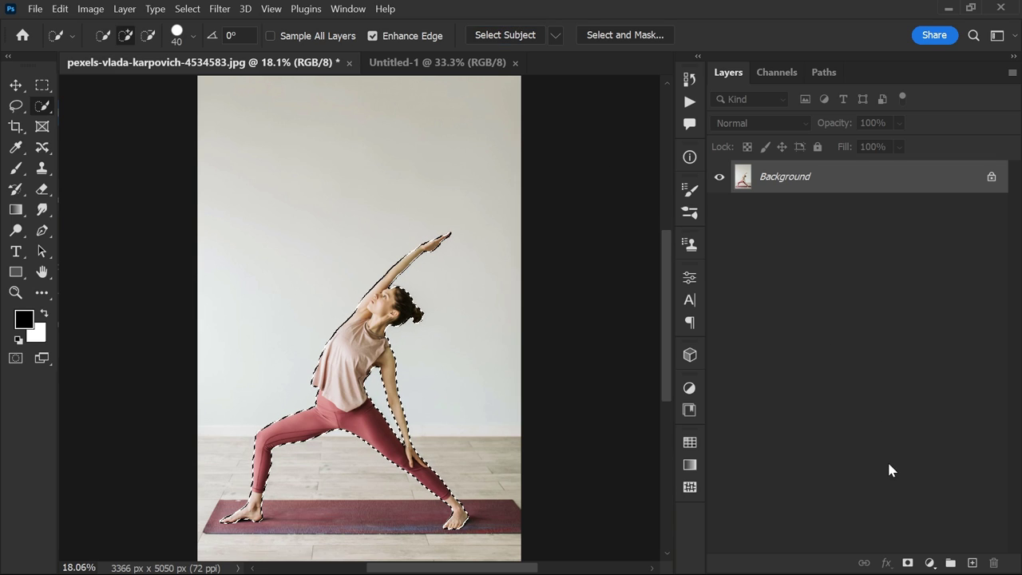
click(908, 563)
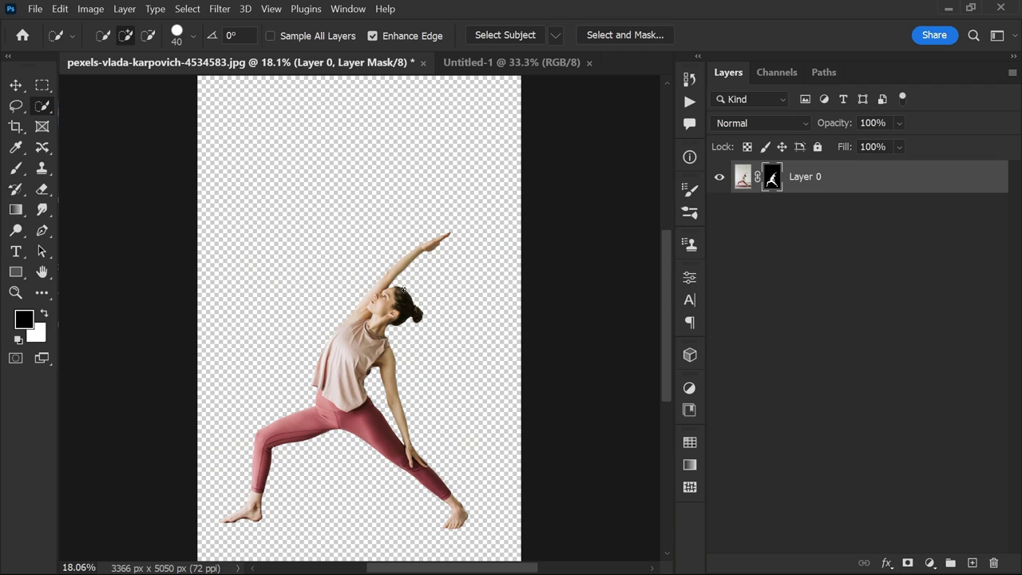
Move the masked woman layer from the yoga photo into the Untitled-1 document
key(v)
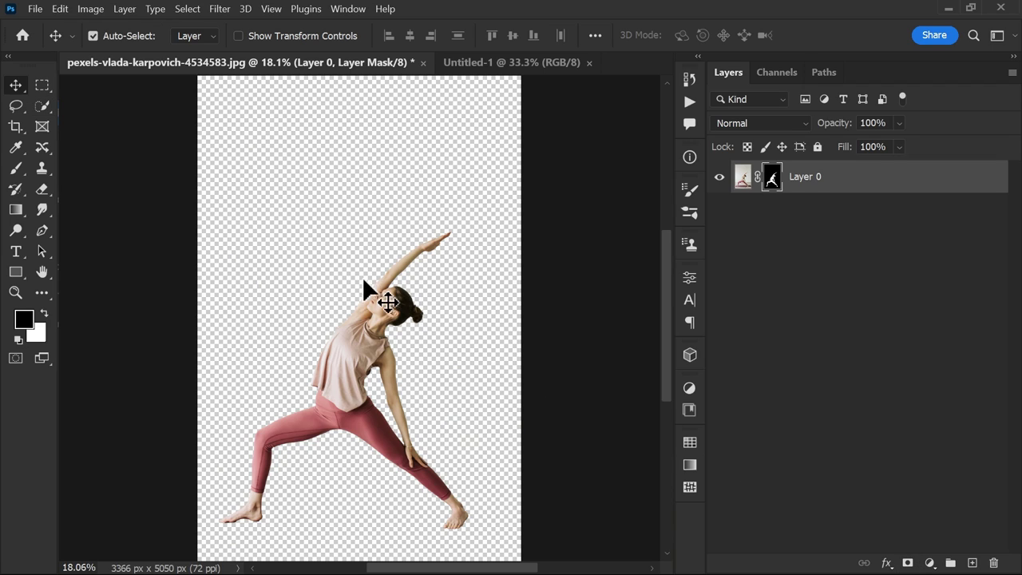
drag(369, 339, 449, 156)
drag(393, 274, 391, 272)
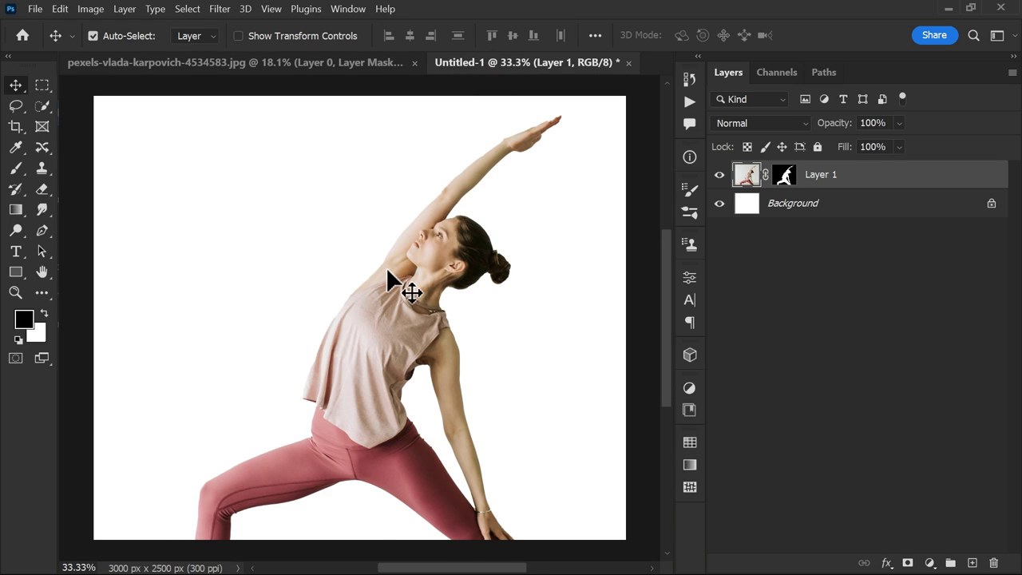
Scale the woman layer to about 49% and position her whole figure near the middle of the canvas
key(ctrl)
key(ctrl+t)
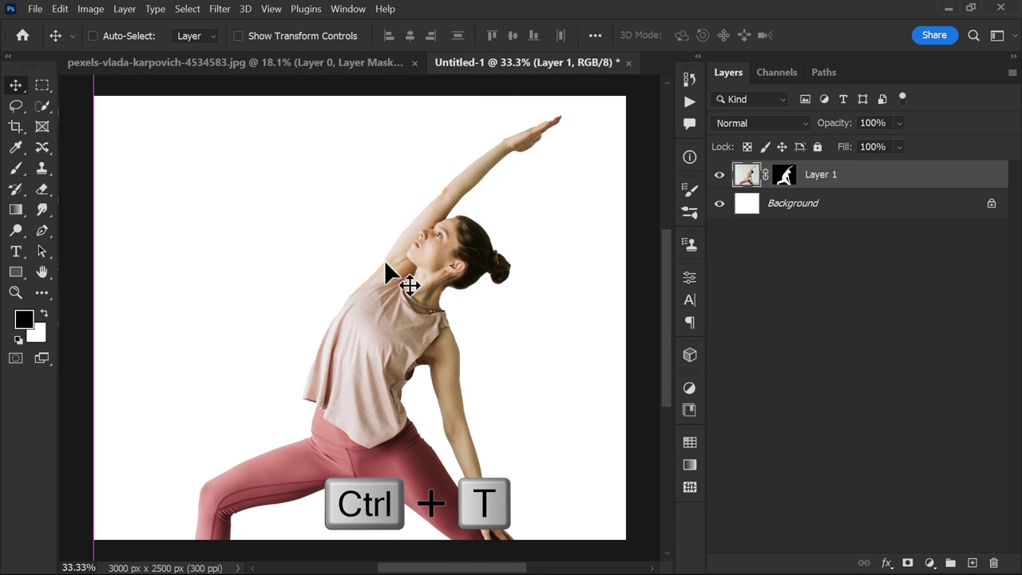
scroll(391, 228, down, 1)
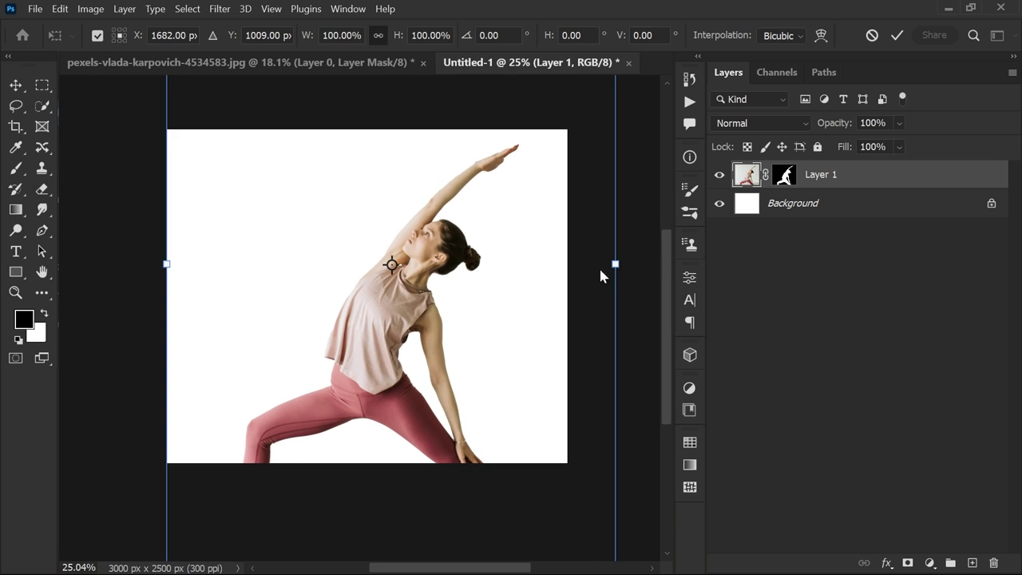
drag(613, 263, 386, 256)
drag(318, 276, 432, 215)
scroll(380, 293, up, 1)
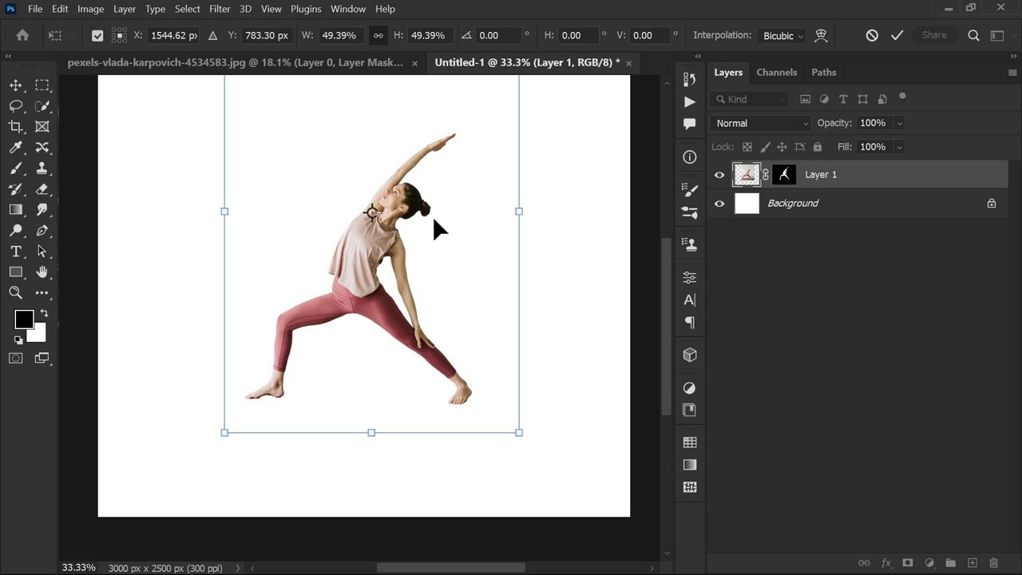
key(Return)
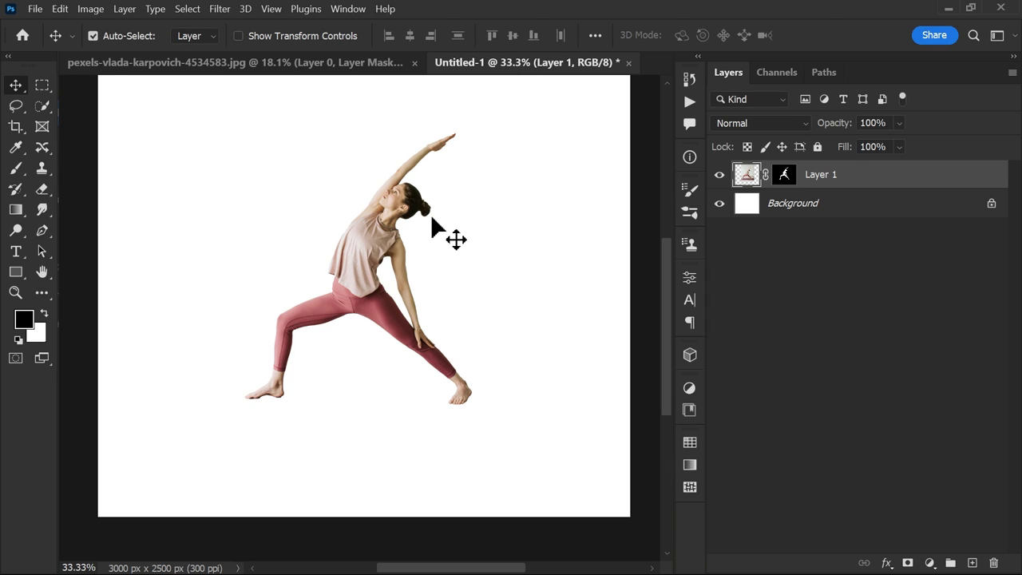
Add the letter R as black text in Gabriola Regular at 259 pt beside the woman
click(23, 251)
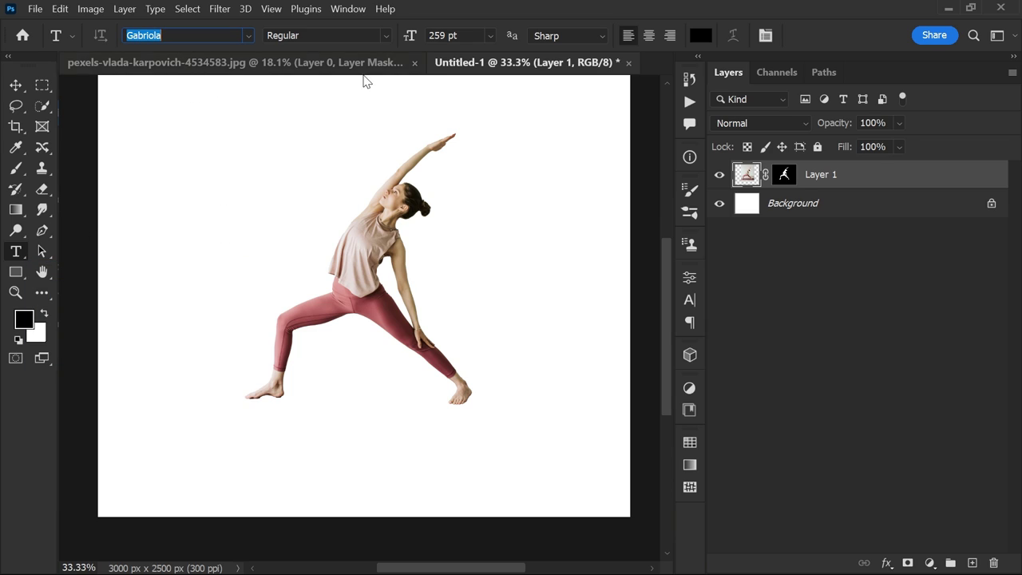
click(238, 301)
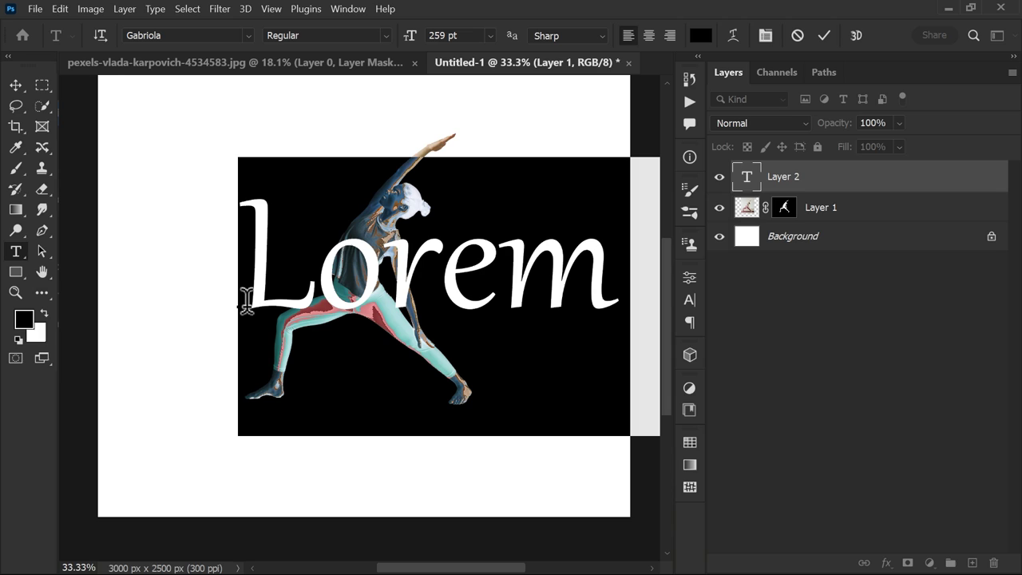
text(R)
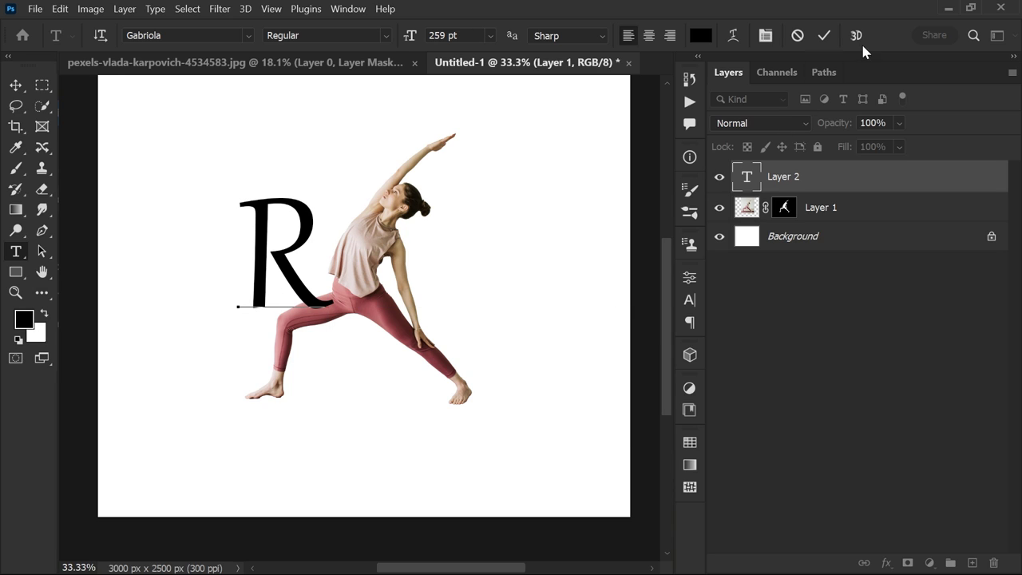
click(824, 35)
Scale the letter R to about 207% and place it over the woman with its tail ending at her front foot
key(ctrl+t)
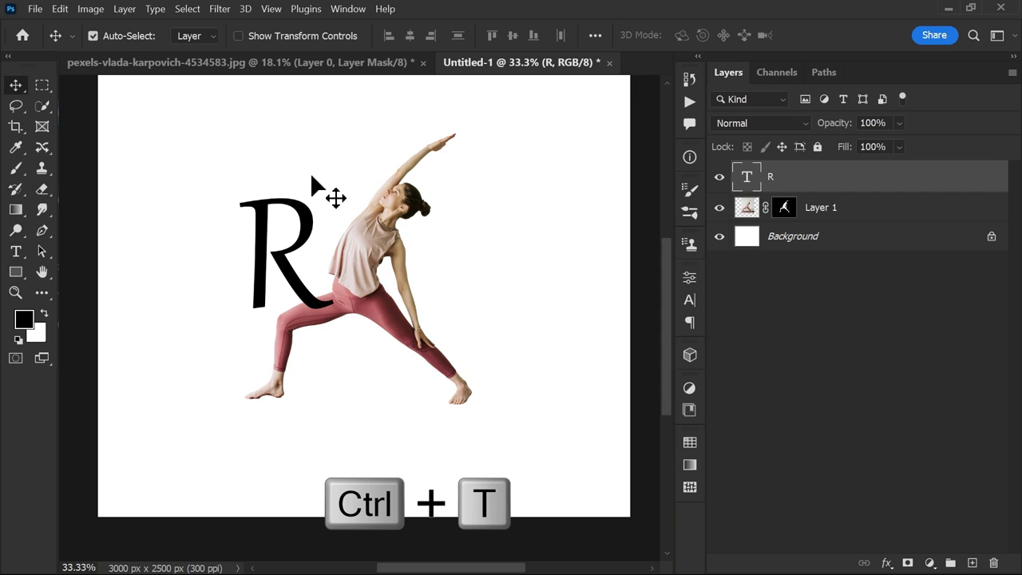
drag(331, 296, 405, 310)
drag(319, 278, 345, 357)
drag(431, 376, 469, 379)
scroll(423, 333, up, 3)
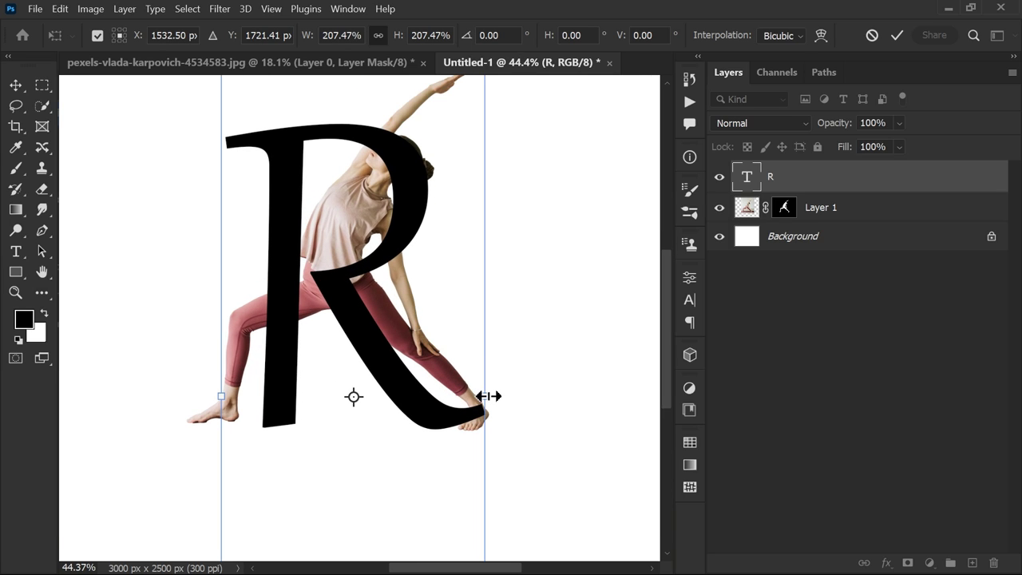
drag(414, 394, 390, 369)
key(Return)
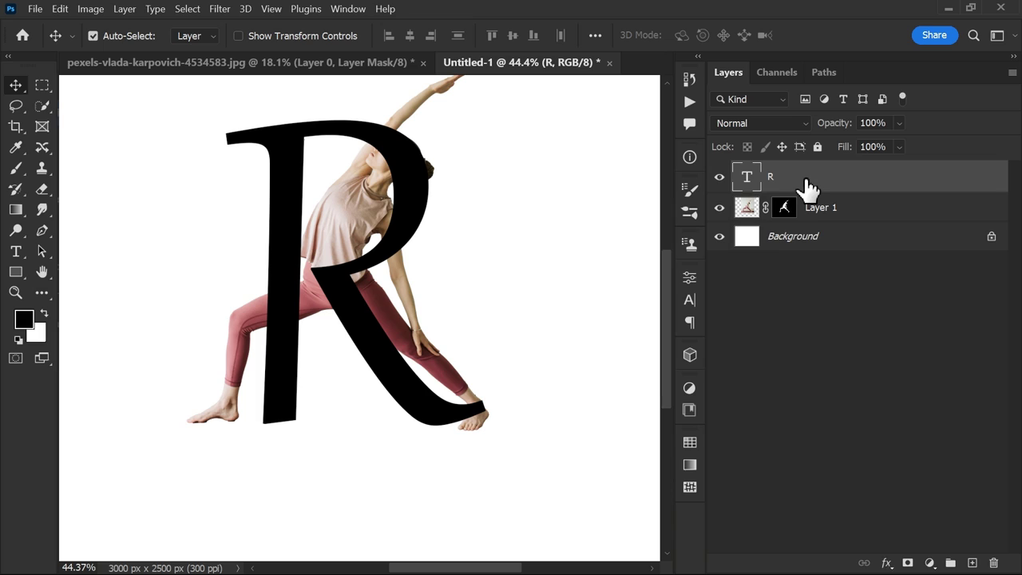
Move the R text layer beneath the woman's layer and load the letter's pixels as a selection
drag(808, 185, 799, 210)
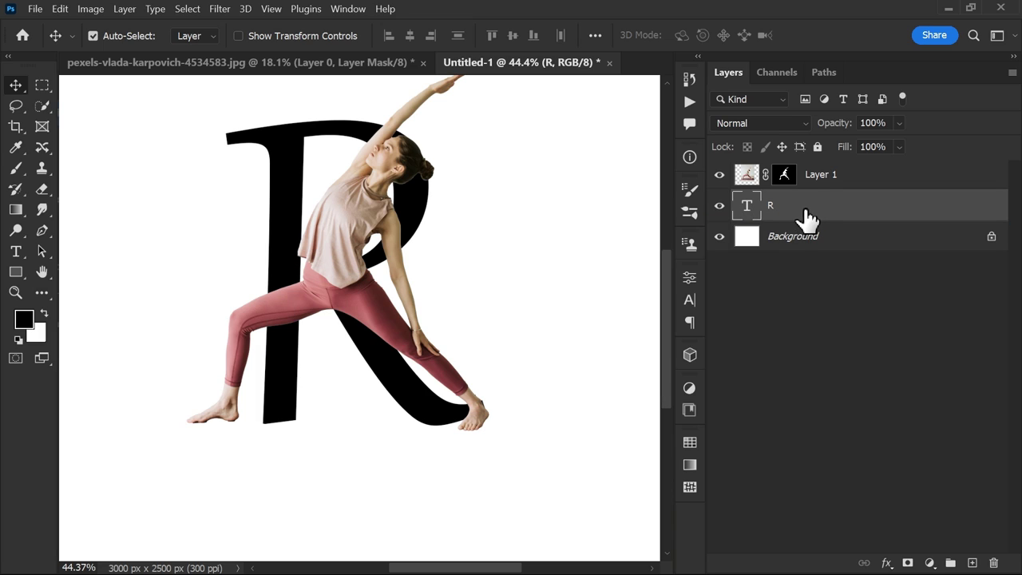
scroll(805, 211, up, 1)
right_click(743, 209)
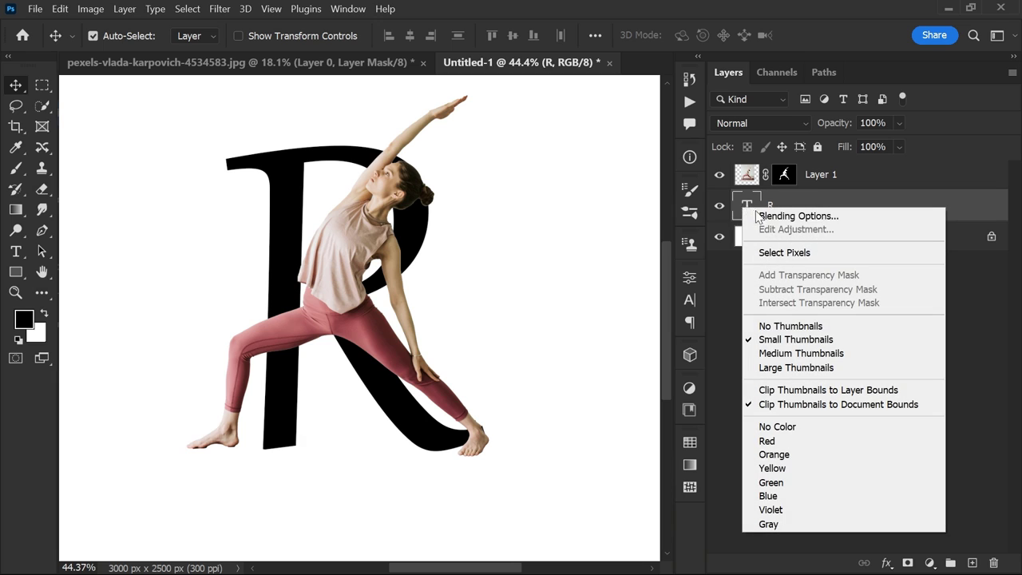
click(788, 253)
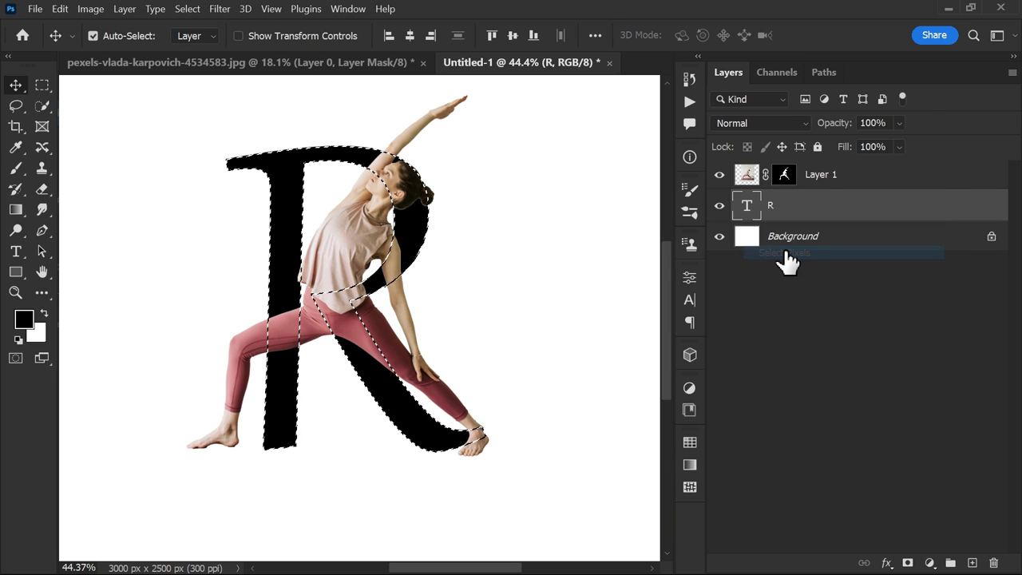
Target the woman's layer mask with the Brush tool and set the 23 px brush's hardness to 100%
click(785, 180)
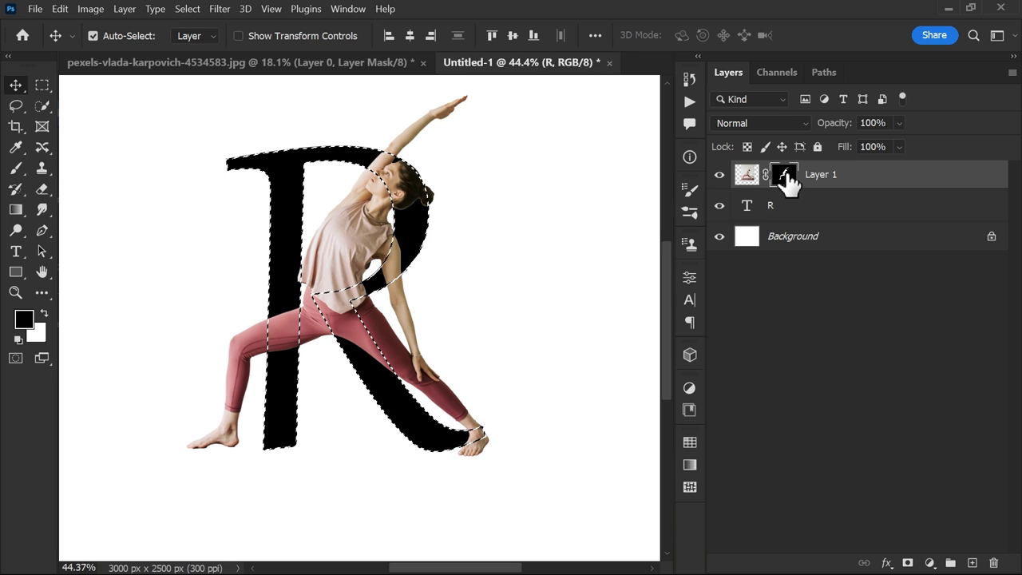
click(15, 168)
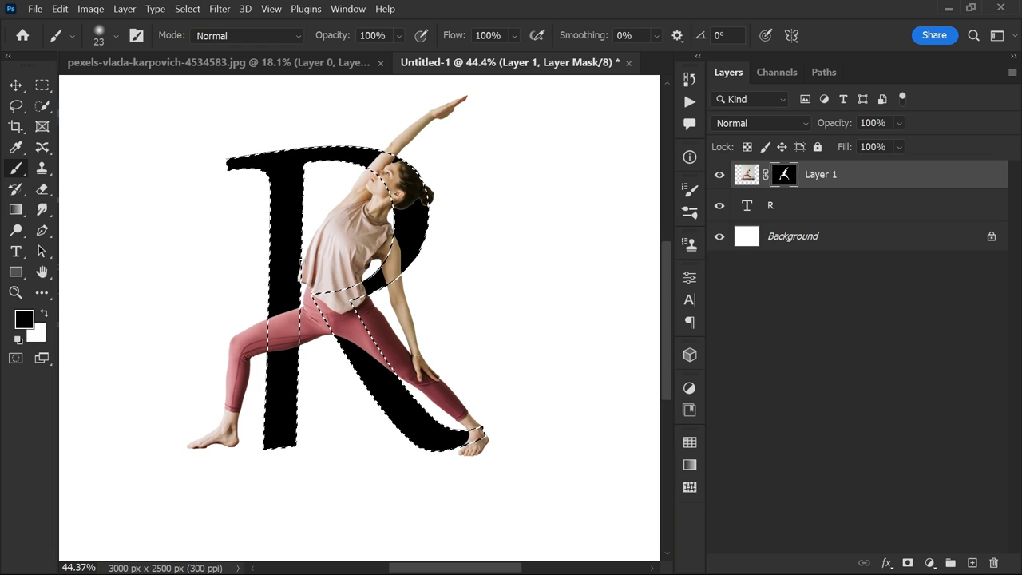
scroll(403, 172, up, 3)
scroll(411, 168, up, 3)
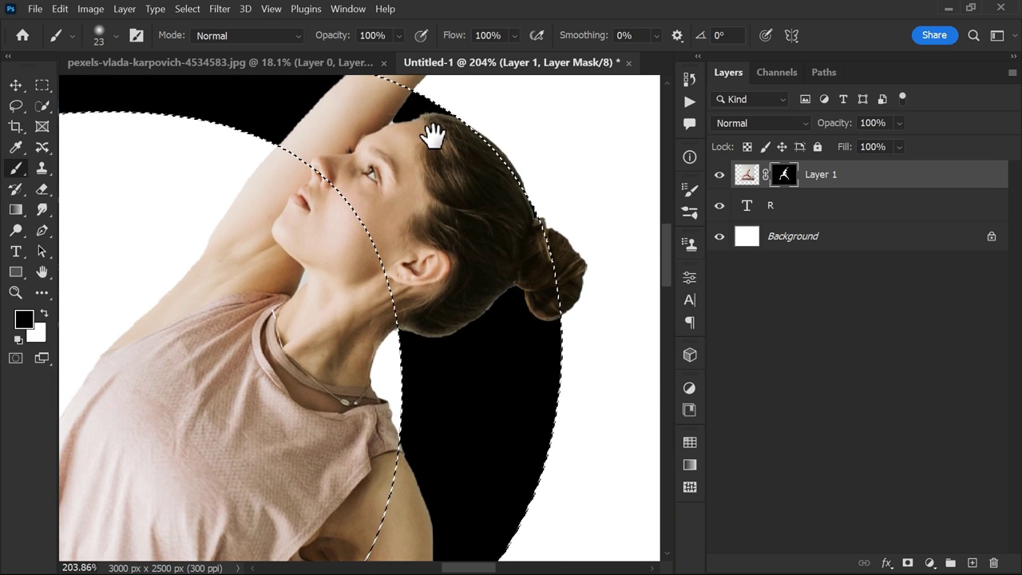
drag(429, 136, 456, 247)
scroll(396, 224, up, 1)
right_click(397, 212)
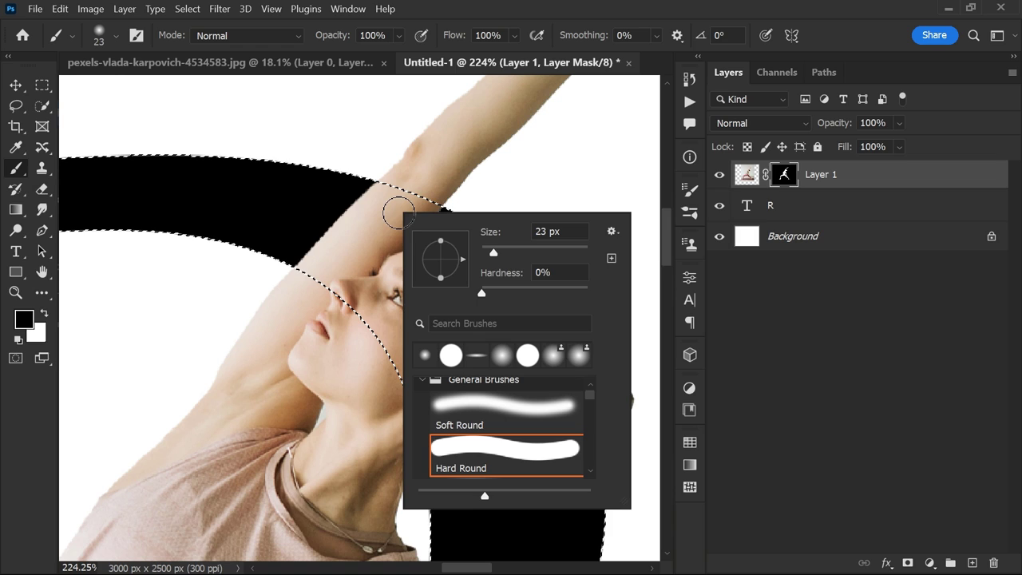
drag(481, 287, 657, 293)
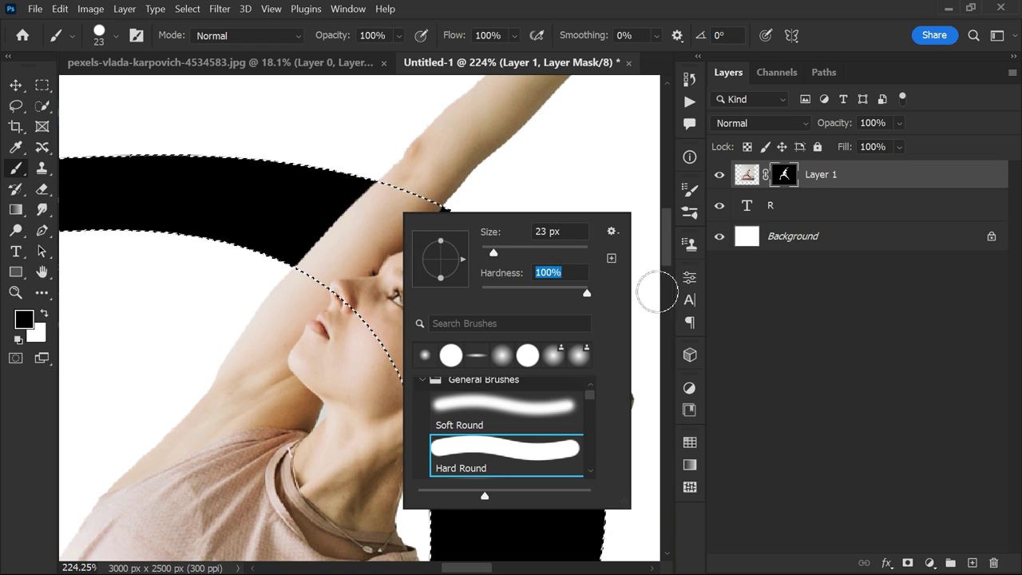
Paint black on the mask where the raised arm crosses the top of the R so the letter covers it
click(389, 210)
scroll(389, 210, up, 2)
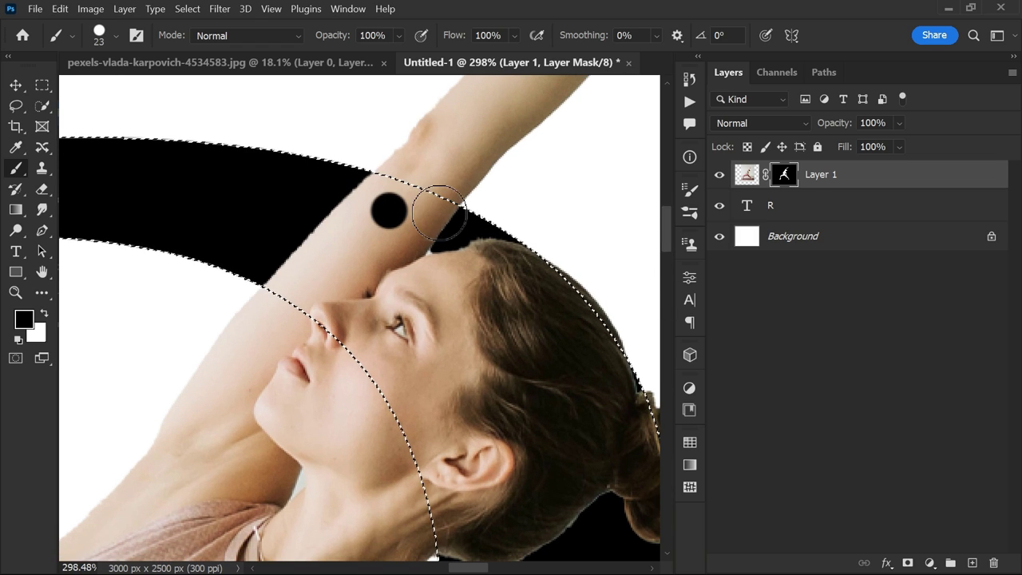
click(429, 214)
mouse_move(425, 216)
mouse_down()
mouse_move(405, 194)
mouse_move(341, 206)
mouse_move(431, 226)
mouse_up()
scroll(419, 229, up, 5)
mouse_move(440, 231)
mouse_down()
mouse_move(412, 264)
mouse_move(223, 360)
mouse_move(330, 320)
mouse_move(221, 359)
mouse_move(338, 317)
mouse_move(322, 330)
mouse_move(214, 342)
mouse_move(218, 314)
mouse_move(397, 255)
mouse_move(368, 280)
mouse_move(470, 248)
mouse_move(486, 225)
mouse_move(551, 233)
mouse_up()
Clean up the mask edge along the underside of the woman's hair with a 10 px brush
key(bracketright)
key(bracketright)
key(bracketright)
scroll(551, 233, down, 4)
mouse_move(423, 484)
mouse_down()
mouse_move(276, 292)
mouse_move(431, 296)
mouse_up()
scroll(328, 280, up, 5)
right_click(408, 286)
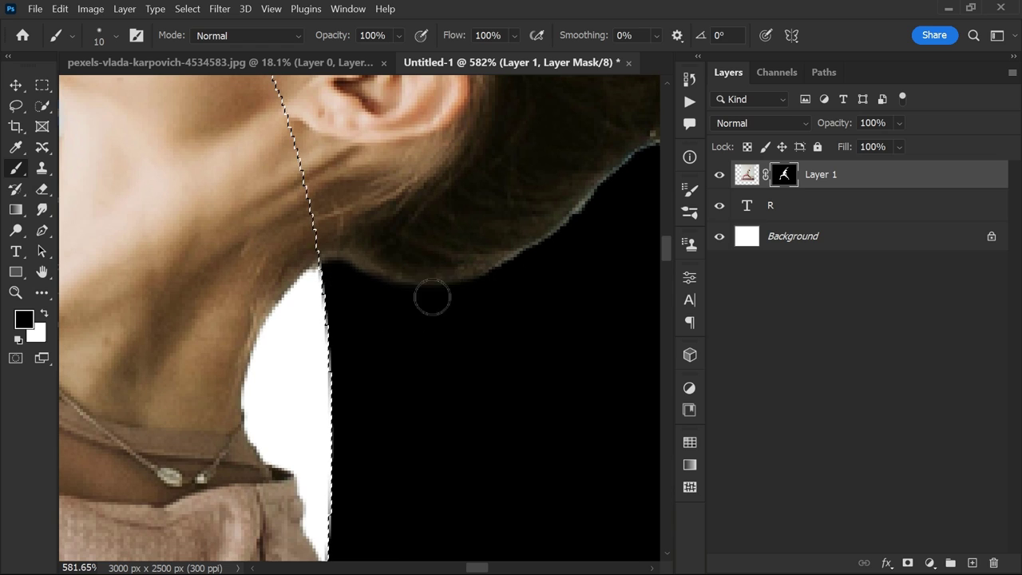
drag(594, 222, 362, 250)
drag(421, 190, 185, 319)
scroll(491, 275, down, 5)
Paint black on the mask where the lowered arm crosses the R's bowl so the letter covers it
drag(343, 439, 436, 248)
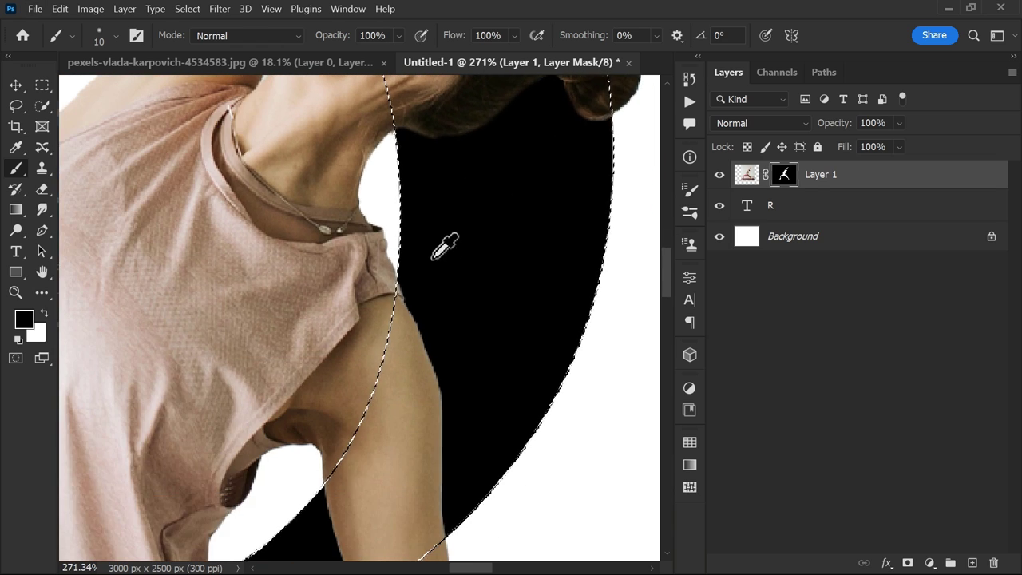
scroll(436, 254, down, 2)
right_click(437, 272)
click(541, 516)
key(Return)
key(bracketright)
mouse_move(423, 351)
mouse_down()
mouse_move(410, 377)
mouse_move(389, 309)
mouse_move(436, 367)
mouse_up()
Enlarge the brush to 70 px and mask out the bent leg's thigh where it crosses the R's stem
key(bracketright)
key(bracketright)
key(bracketright)
key(bracketright)
key(bracketright)
key(bracketright)
key(bracketright)
key(bracketright)
key(bracketright)
drag(200, 511, 431, 279)
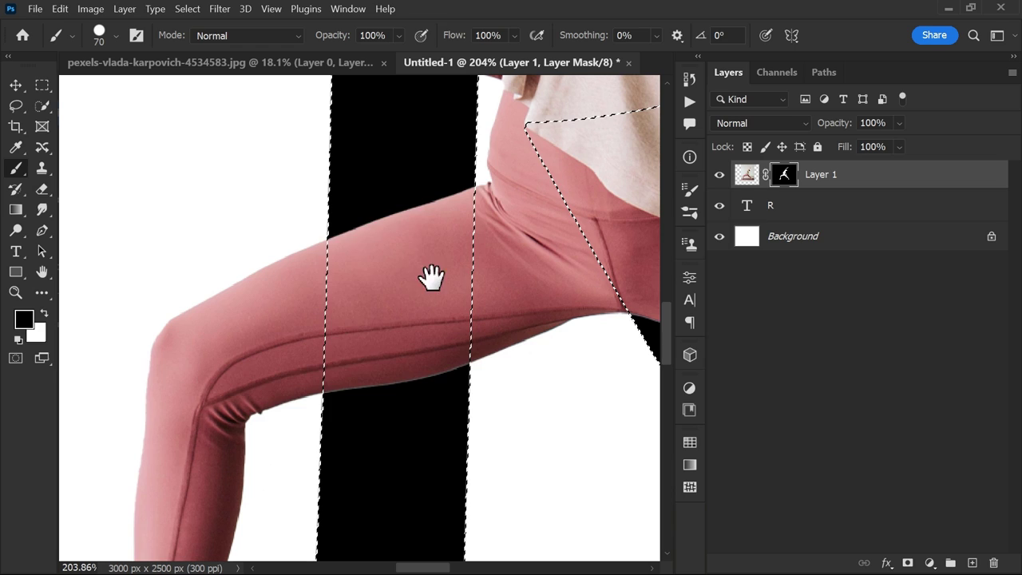
drag(399, 239, 423, 394)
Deselect the letter-shaped selection and return to the Move tool
scroll(360, 384, down, 5)
key(ctrl+d)
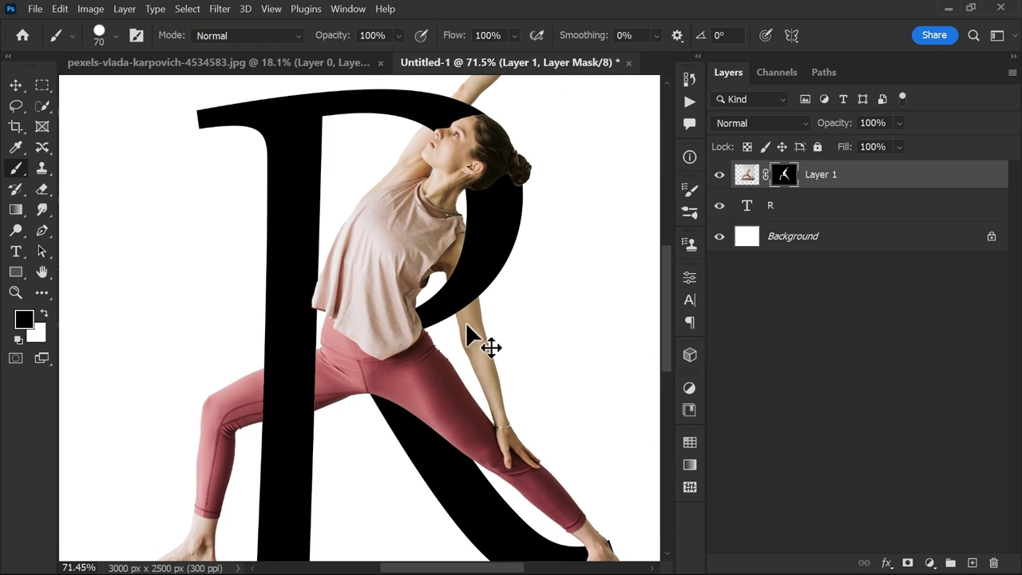
scroll(465, 322, down, 3)
key(v)
key(b)
key(v)
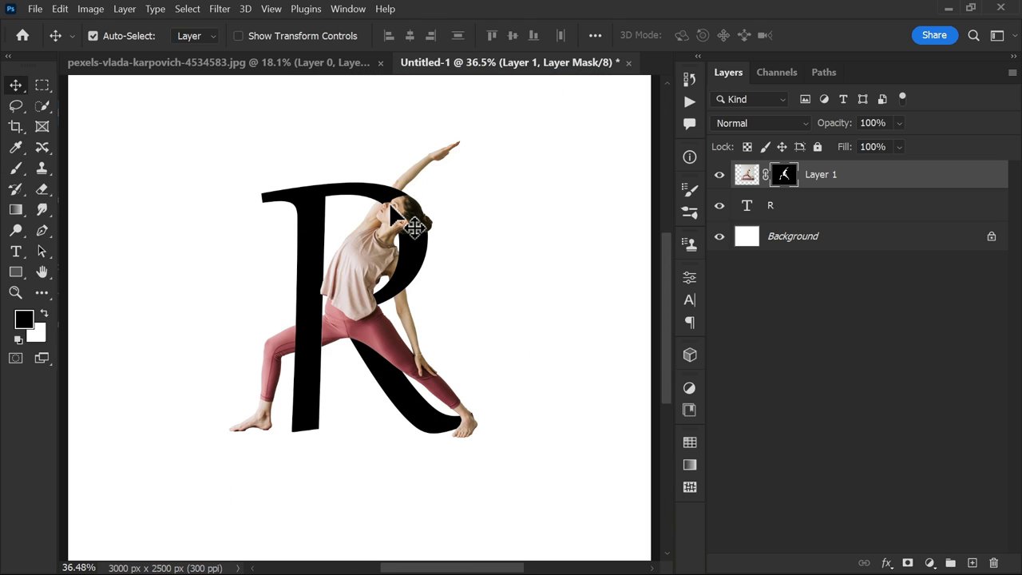
Add a Gradient fill layer directly above the Background and set its style to Radial
click(851, 238)
click(929, 563)
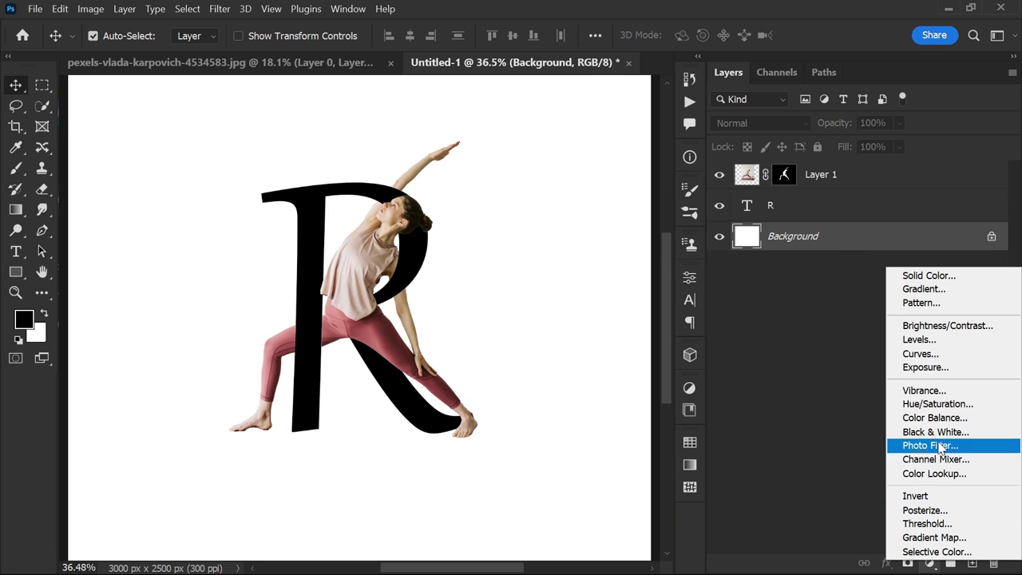
click(933, 296)
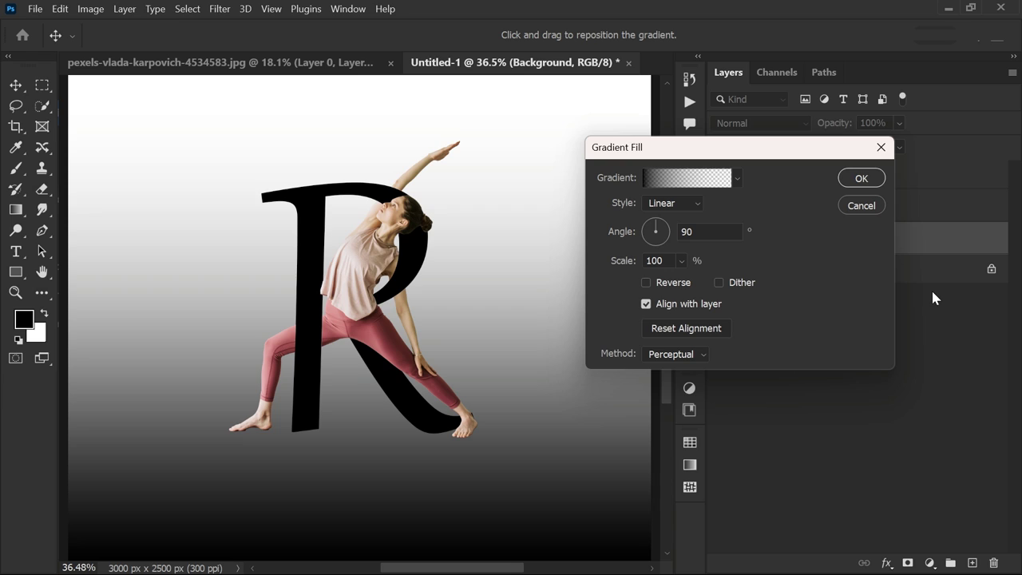
click(671, 209)
click(663, 227)
Apply the Foreground to Background preset to the gradient and set its end stop to a red sampled from the woman's leggings
click(668, 182)
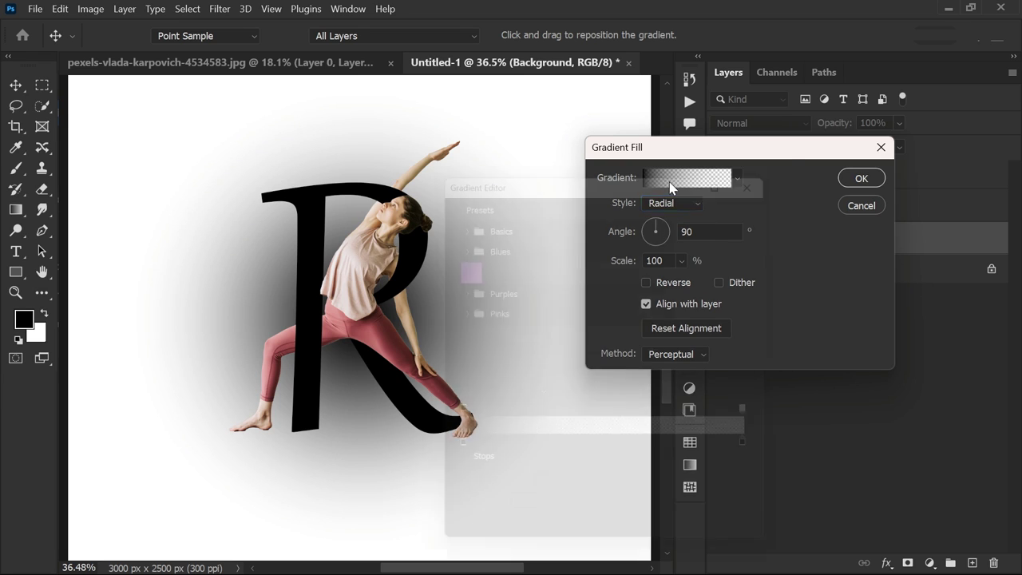
click(452, 216)
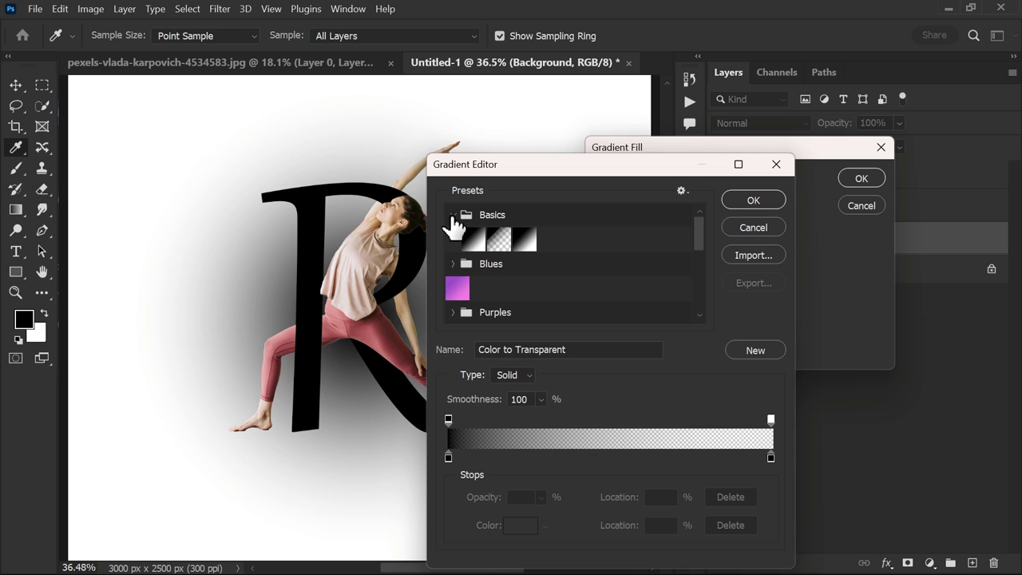
click(472, 239)
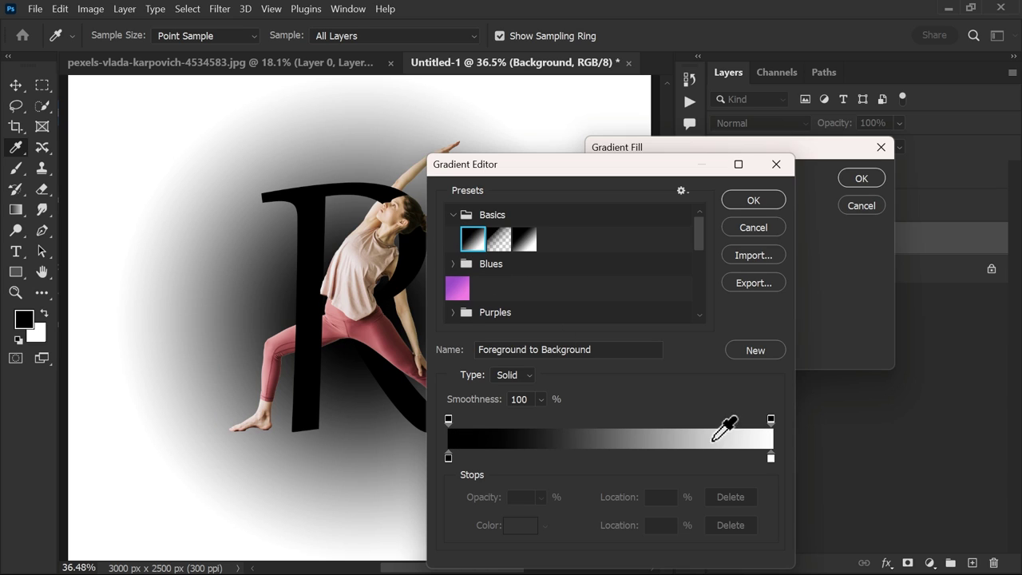
double_click(770, 457)
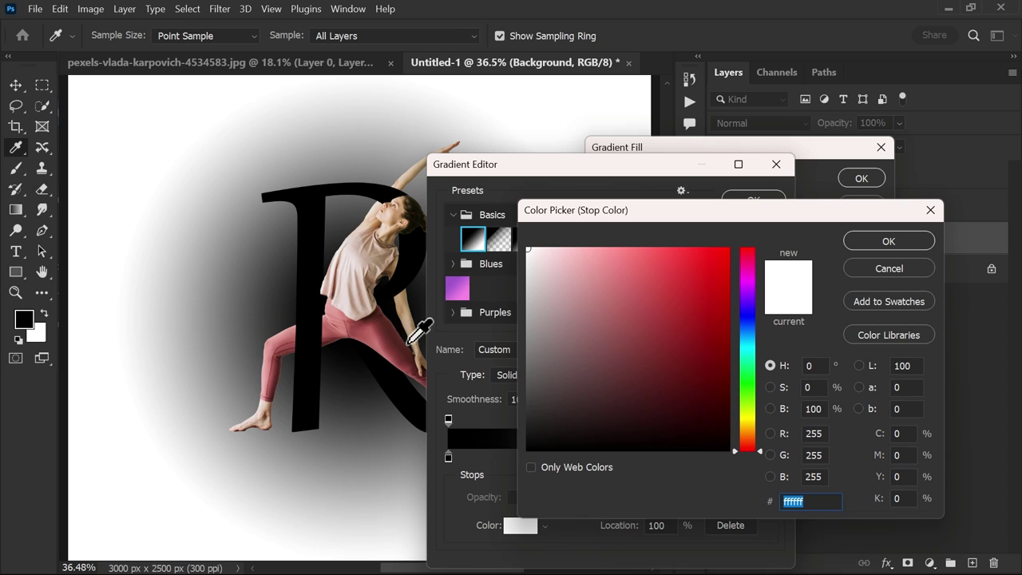
drag(381, 336, 385, 338)
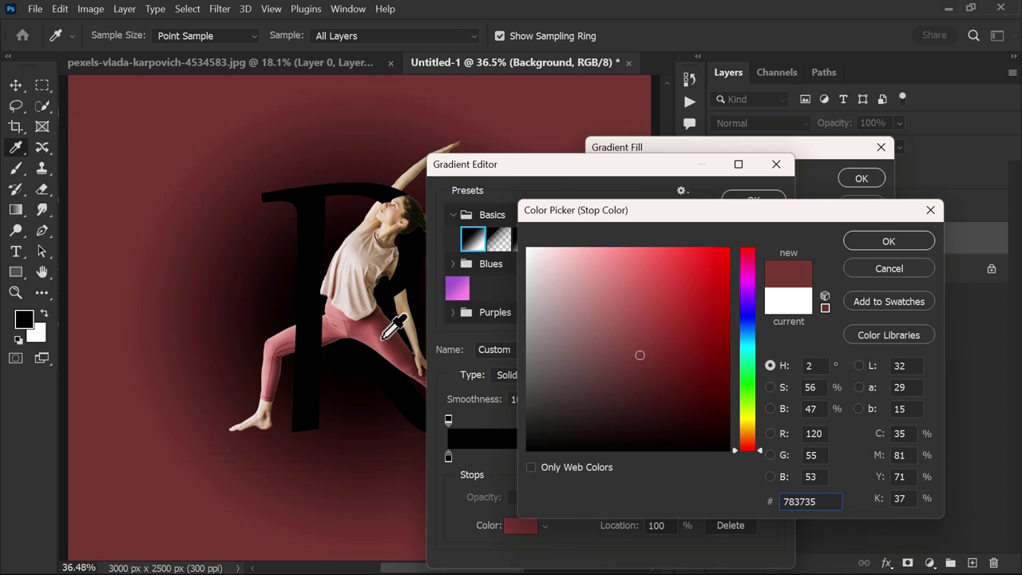
click(383, 337)
click(886, 241)
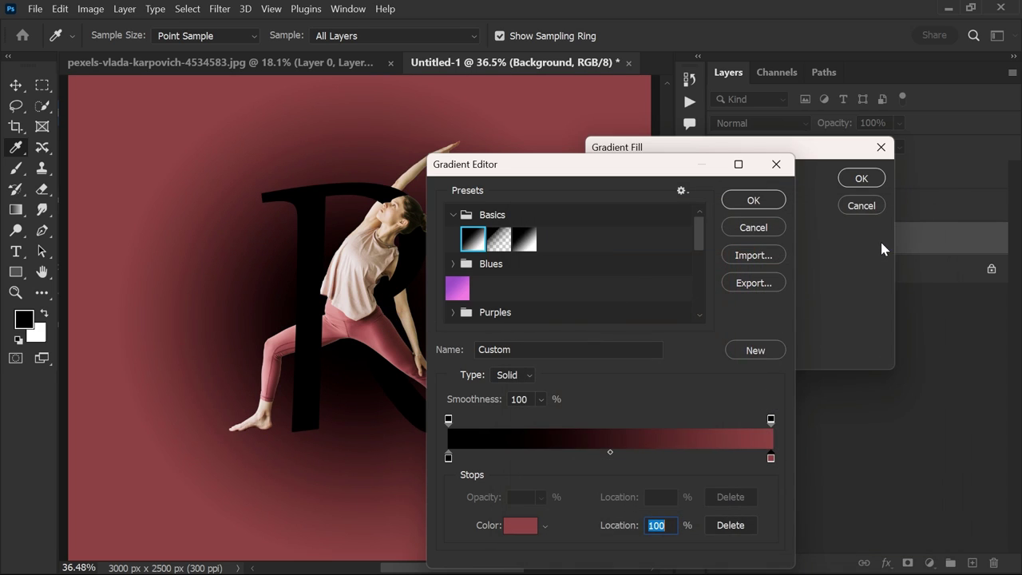
Set the gradient's start stop to pale beige dfd2cc sampled from the woman's top, and accept the gradient fill
double_click(448, 458)
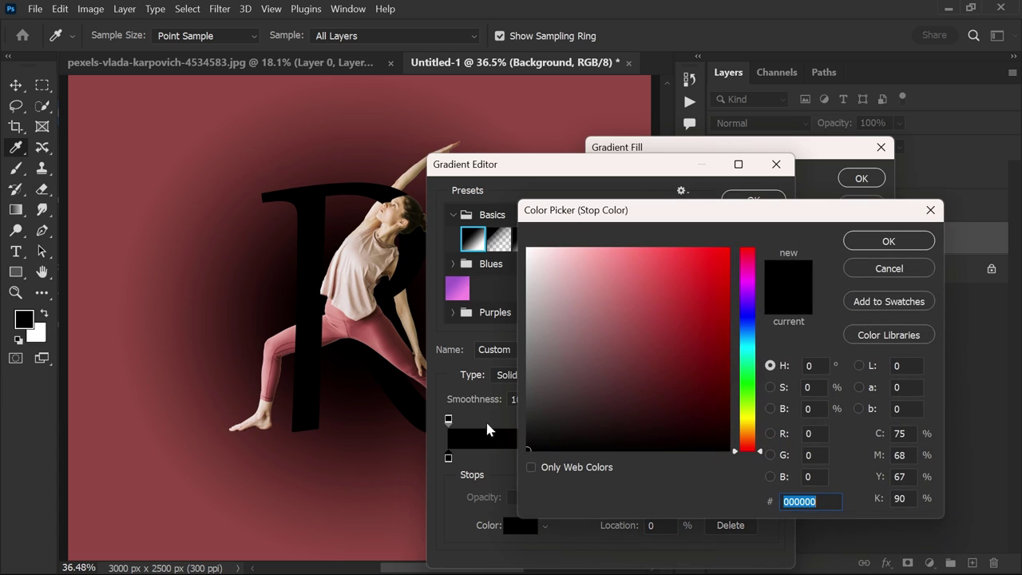
drag(342, 308, 361, 267)
click(901, 242)
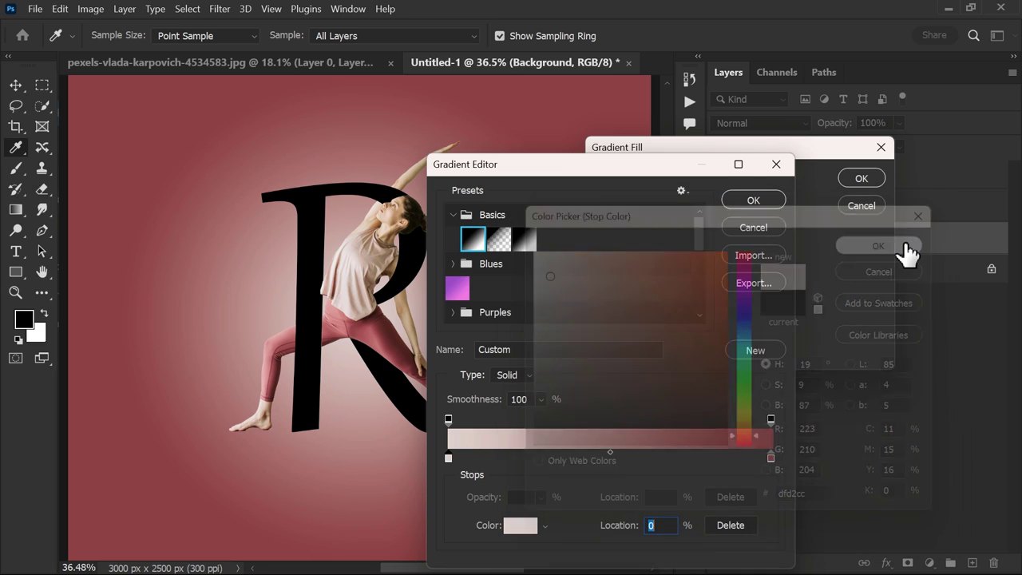
click(754, 200)
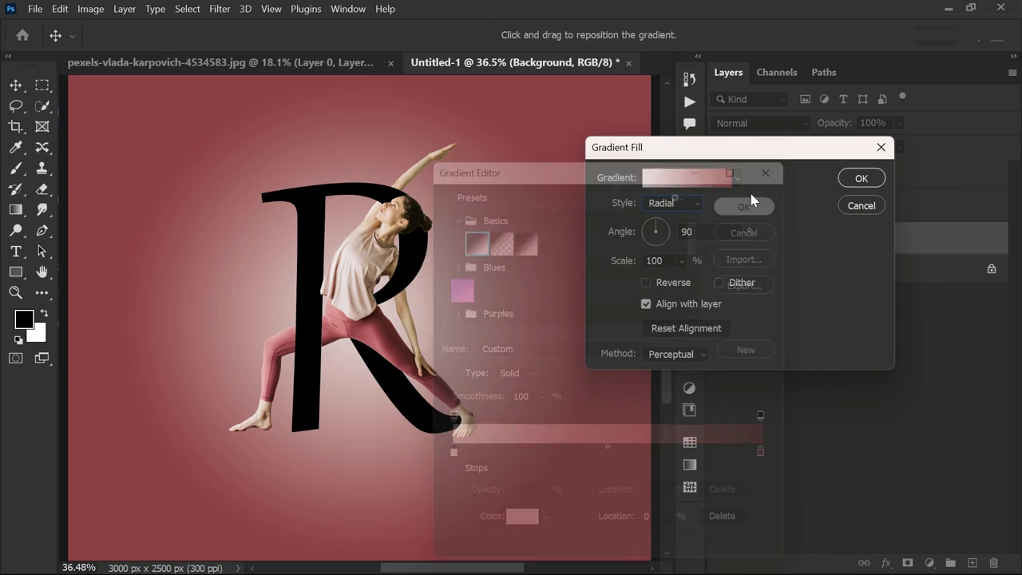
drag(631, 269, 640, 257)
click(855, 179)
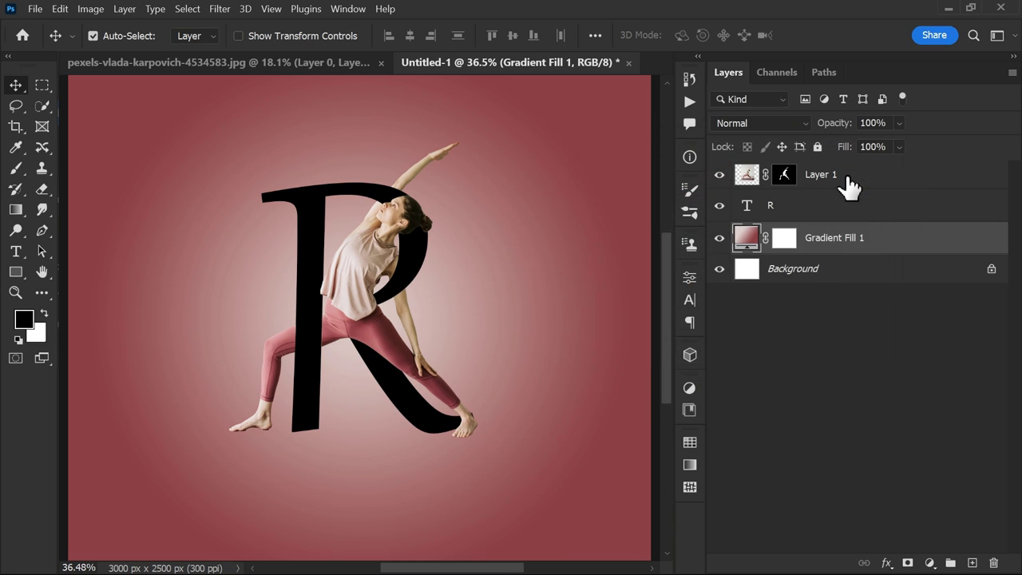
Group the R text layer with Layer 1 and name the group Letter Portrait
mouse_move(478, 296)
mouse_down()
mouse_move(472, 279)
mouse_move(504, 276)
mouse_move(491, 289)
mouse_up()
key(b)
key(v)
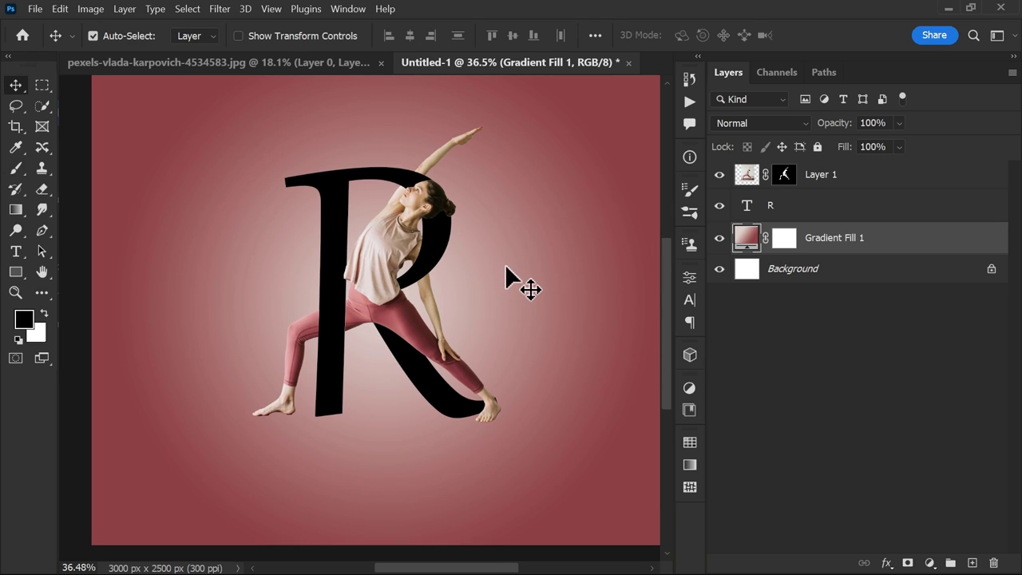
click(772, 214)
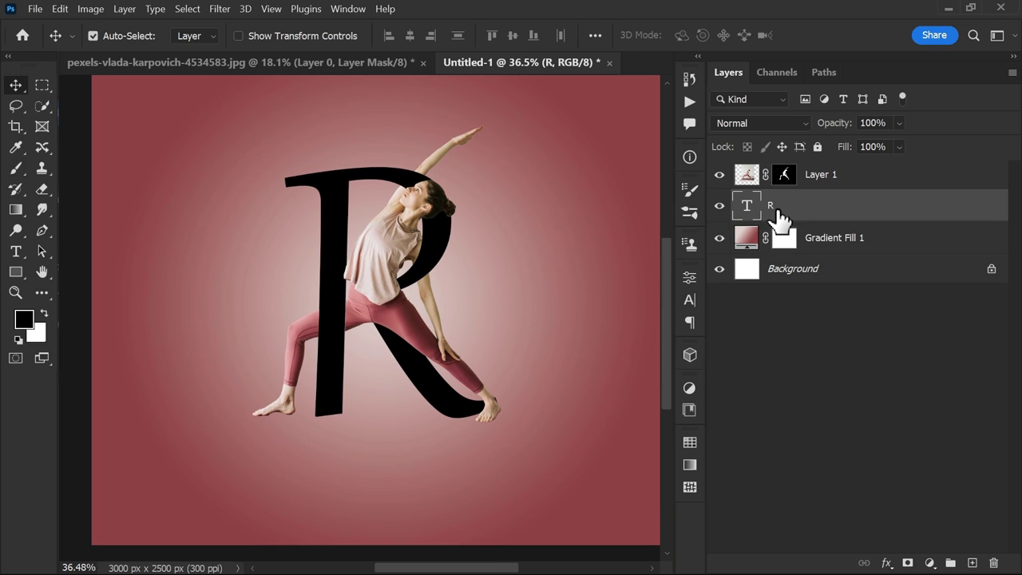
shift+click(832, 183)
key(ctrl+g)
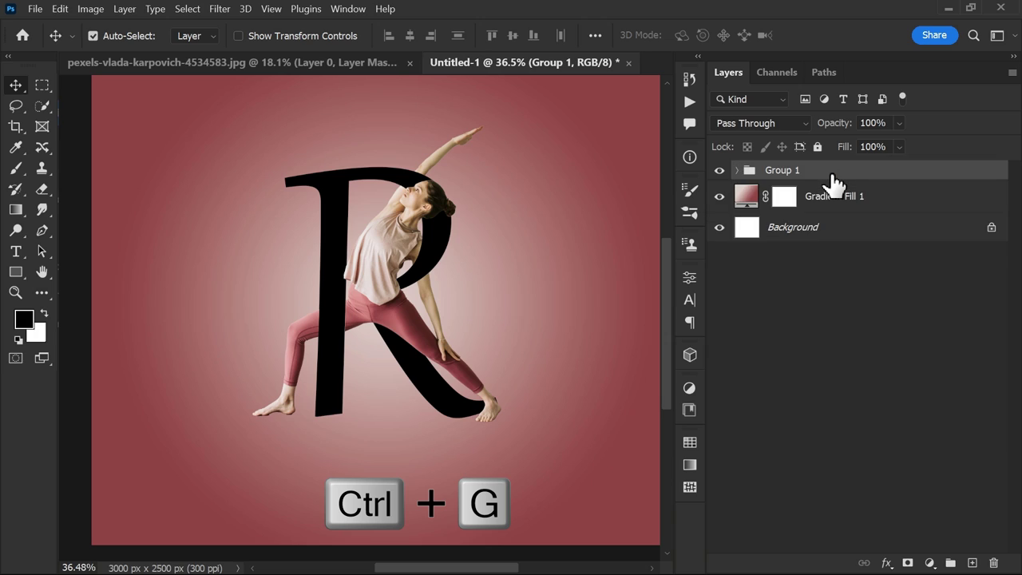
double_click(780, 171)
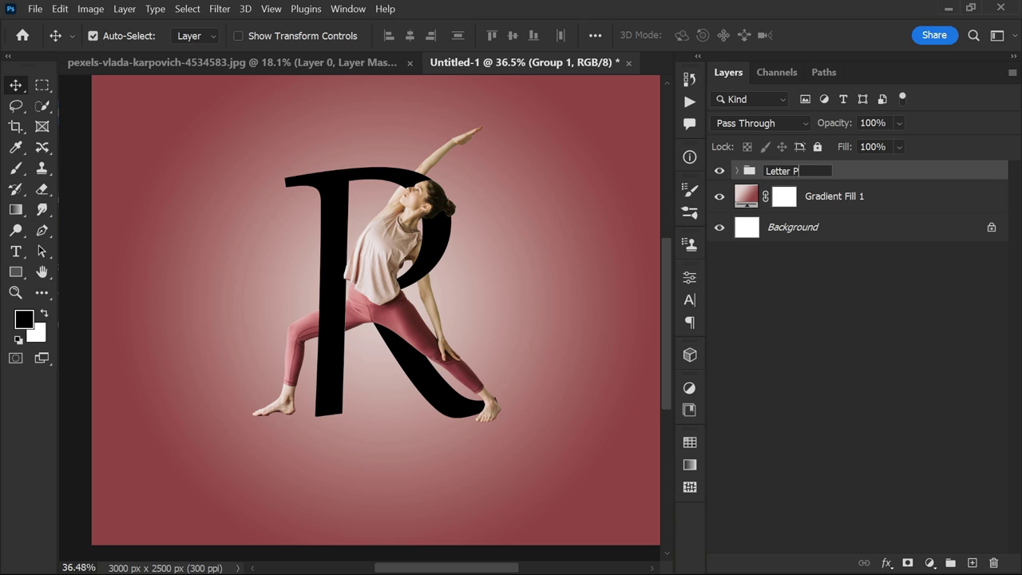
text(Letter Portrait)
key(Return)
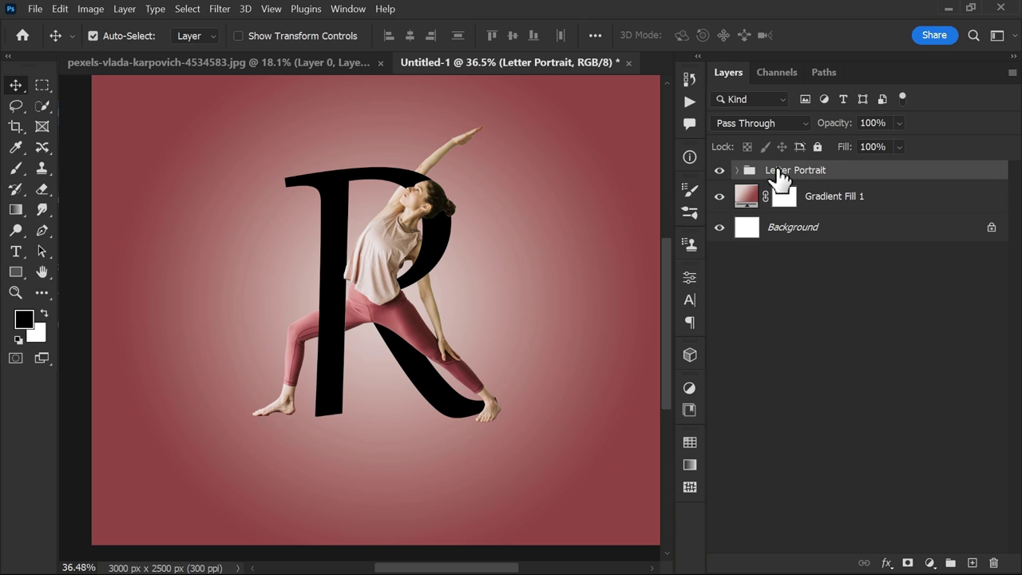
Duplicate the Letter Portrait group and merge the copy into a single layer
key(ctrl+j)
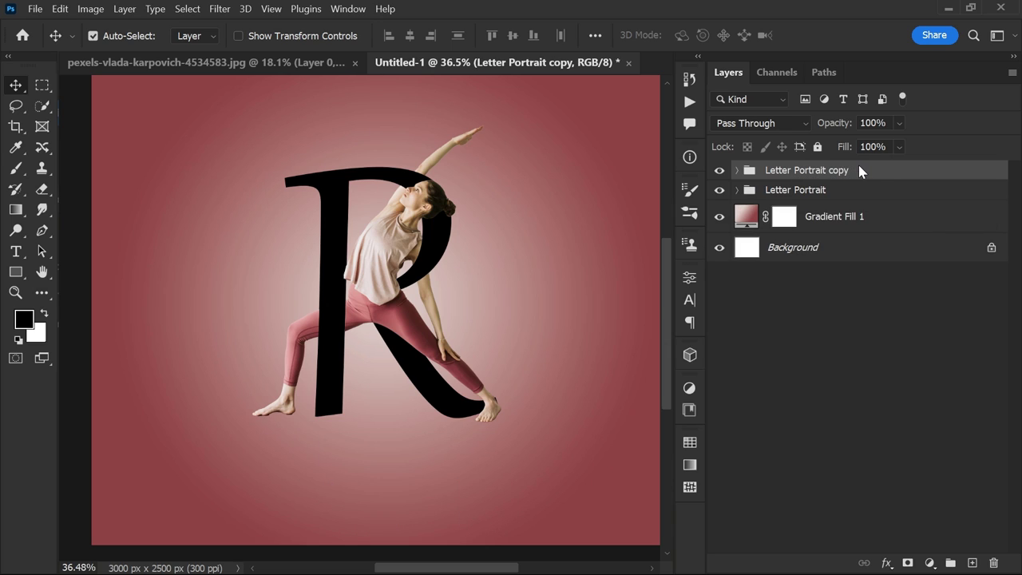
right_click(858, 167)
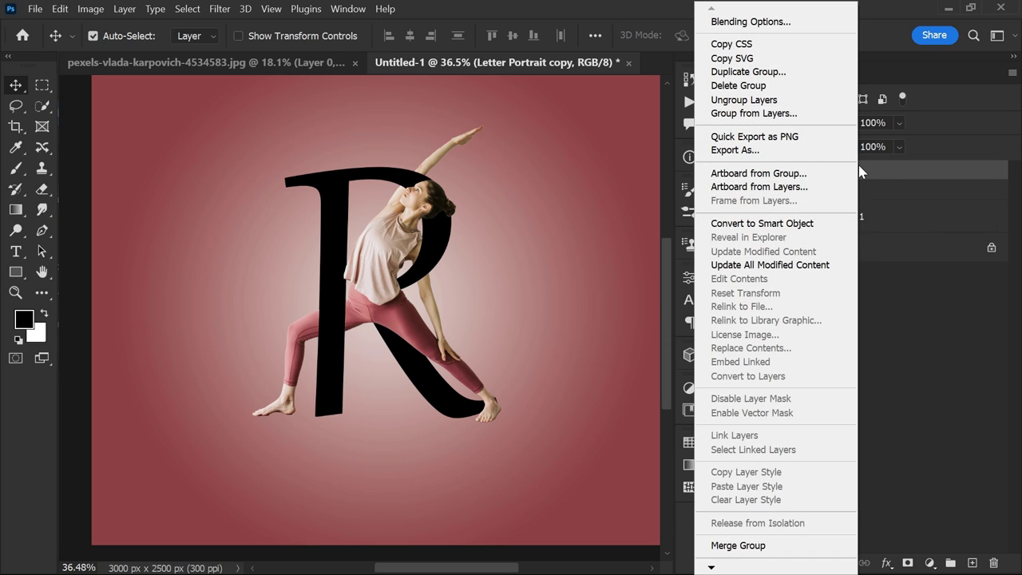
click(750, 545)
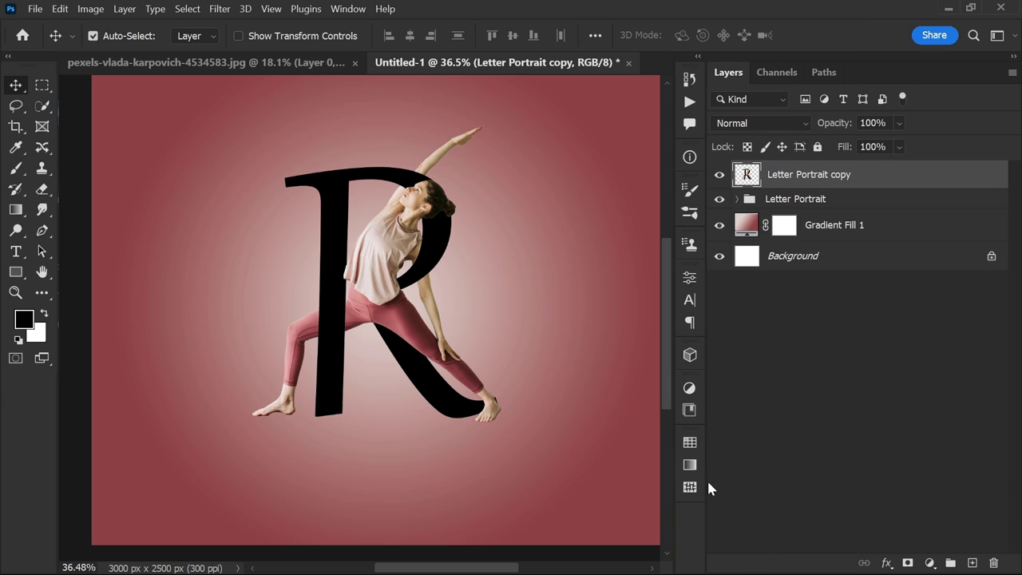
Flip the merged copy vertically with Free Transform and move it directly below the original portrait as a reflection
key(ctrl)
key(ctrl+t)
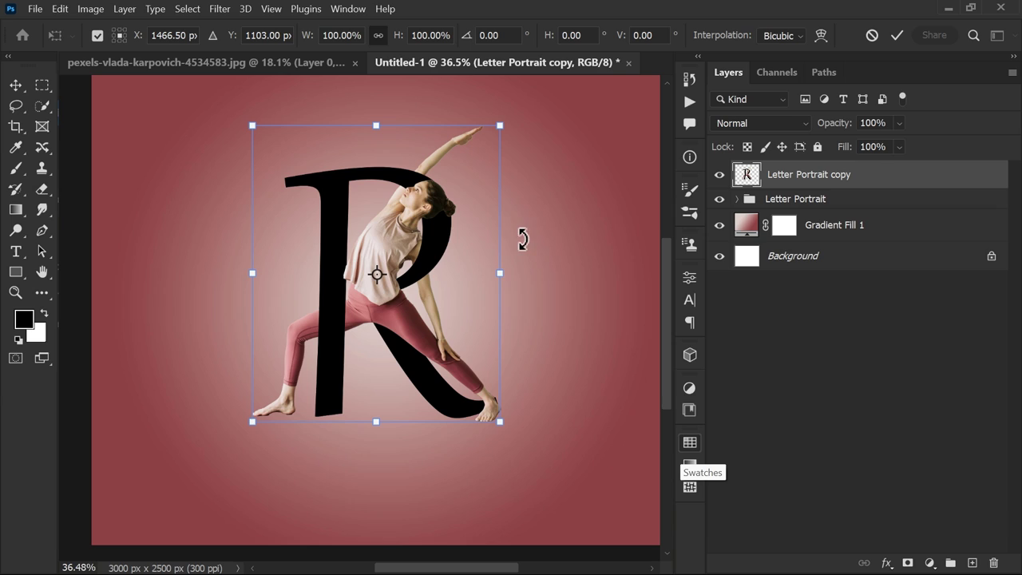
right_click(343, 180)
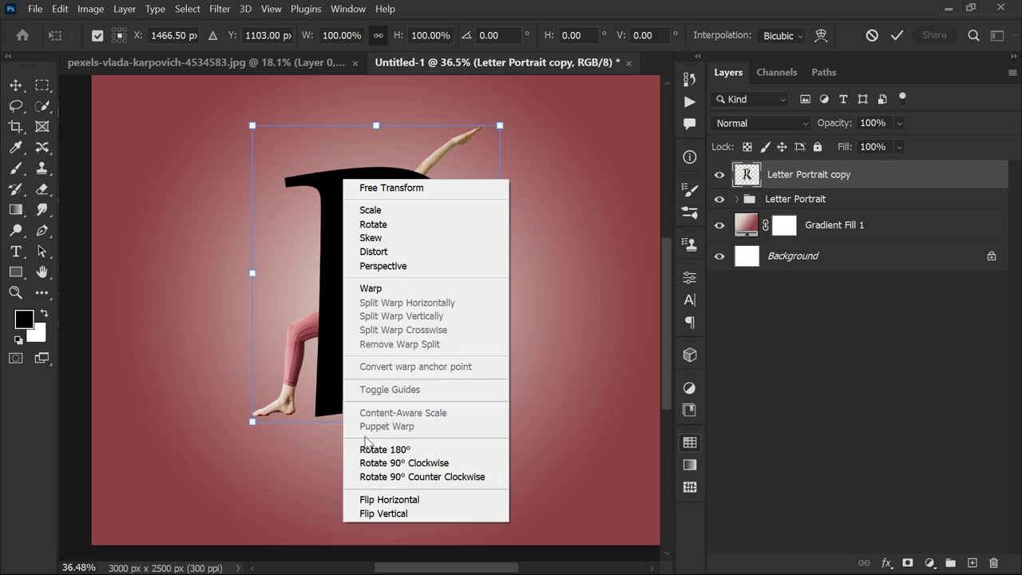
click(380, 514)
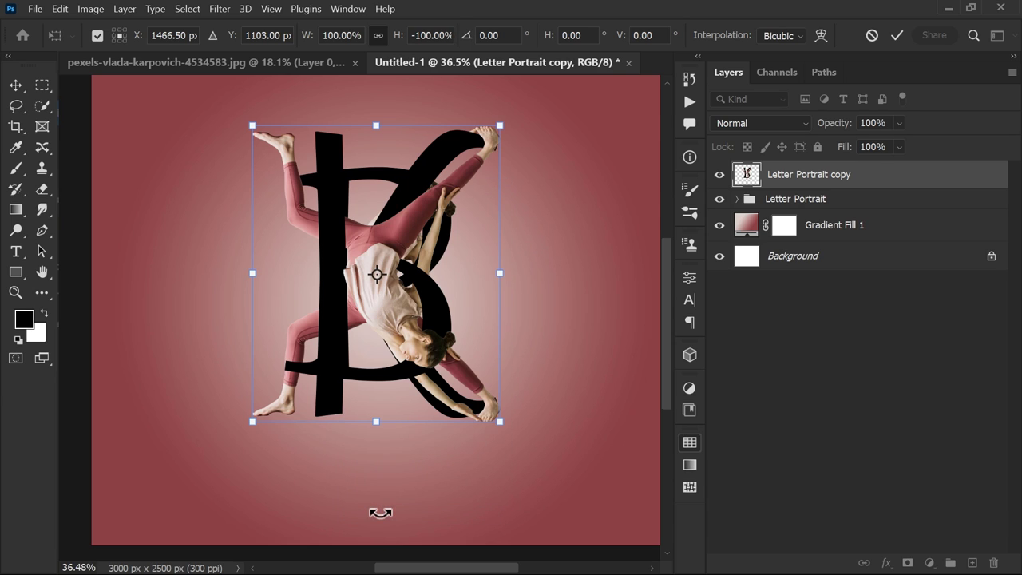
drag(406, 176, 401, 458)
mouse_move(373, 410)
mouse_down()
mouse_move(374, 462)
mouse_move(374, 399)
mouse_up()
Move the flipped copy up to Y 2563.92 px so its foot and stem meet the original's
scroll(371, 437, up, 9)
key(alt+space)
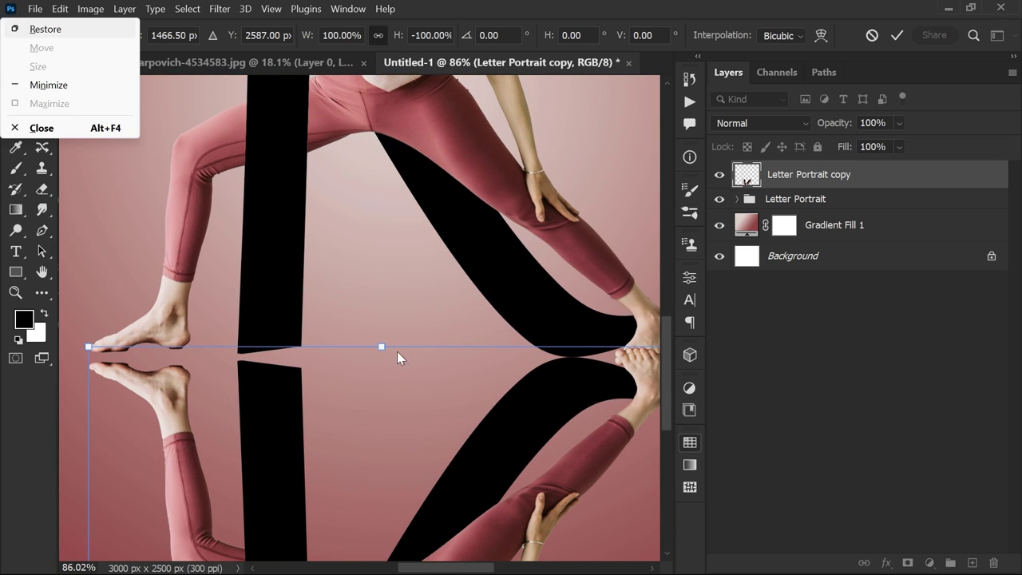
drag(396, 351, 451, 243)
key(Left)
key(Left)
key(Left)
key(Left)
key(Left)
key(Up)
key(Up)
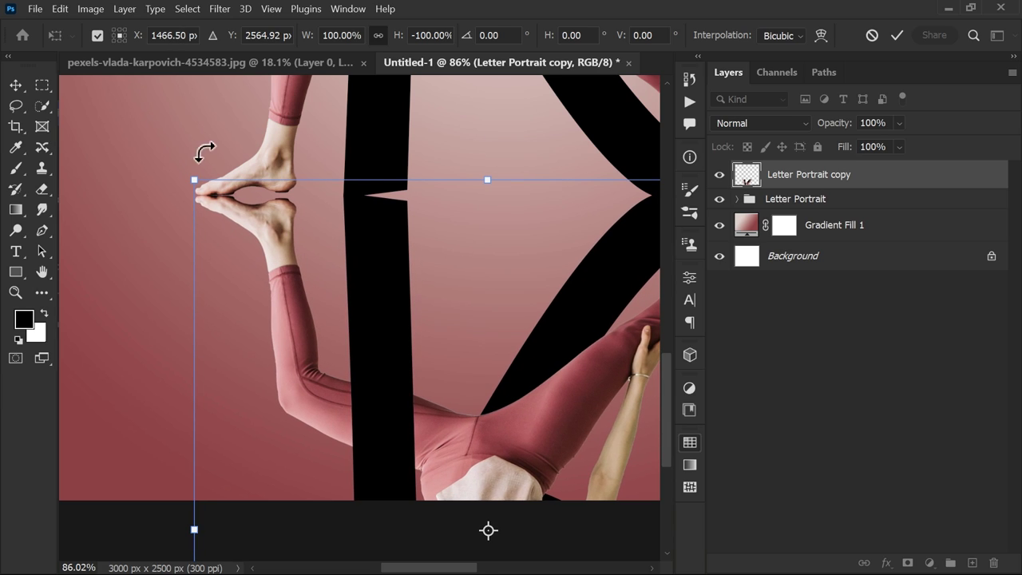
scroll(232, 180, up, 2)
key(alt+space)
key(Up)
click(374, 240)
key(Up)
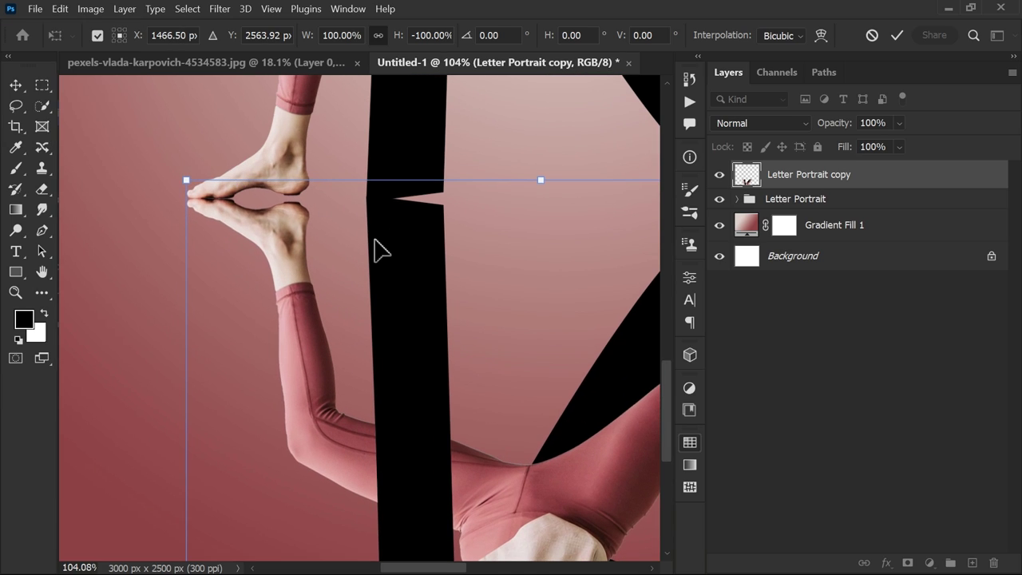
Warp the flipped copy, pulling its upper edge up at the R's stem to close the gap with the original stem
right_click(378, 142)
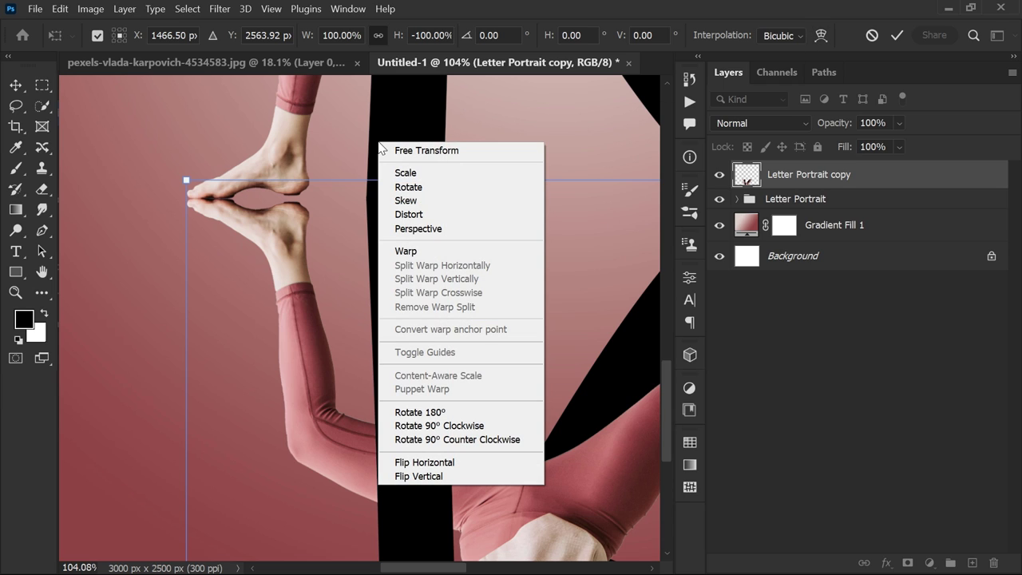
click(405, 250)
scroll(342, 197, down, 2)
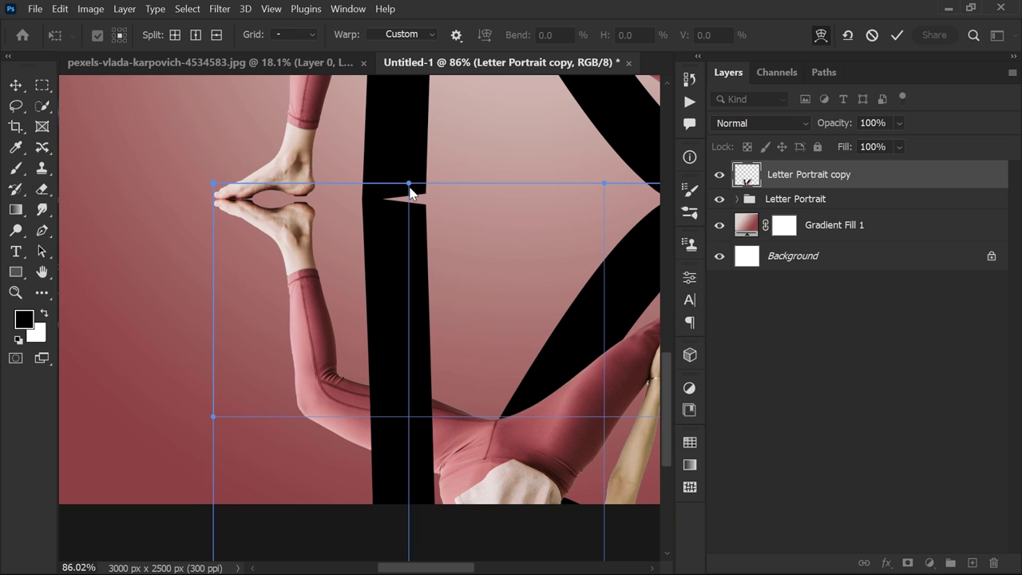
drag(409, 184, 408, 160)
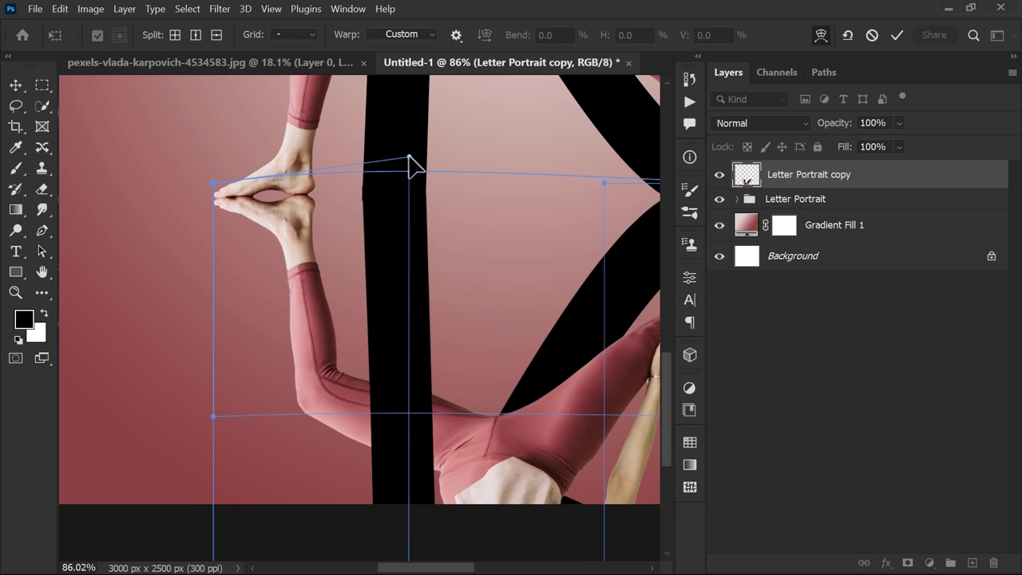
Lower the warp corner beside the straight leg's foot, raise its neighbouring handle so the reflected toes align, and commit the warp
drag(550, 199, 295, 199)
drag(543, 187, 542, 223)
drag(352, 190, 351, 168)
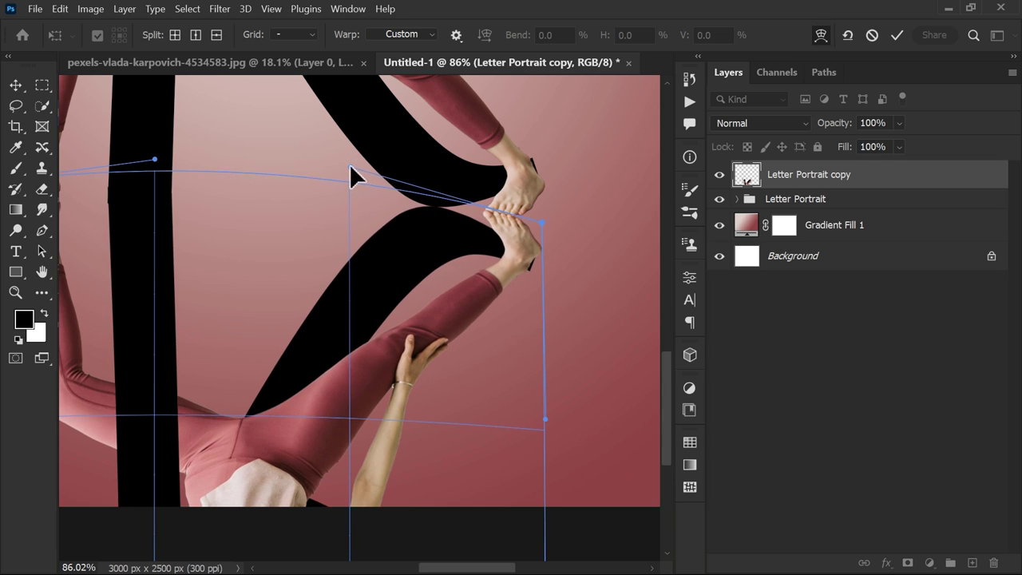
drag(544, 225, 541, 224)
drag(351, 167, 351, 164)
key(ctrl+0)
key(Return)
scroll(469, 205, up, 3)
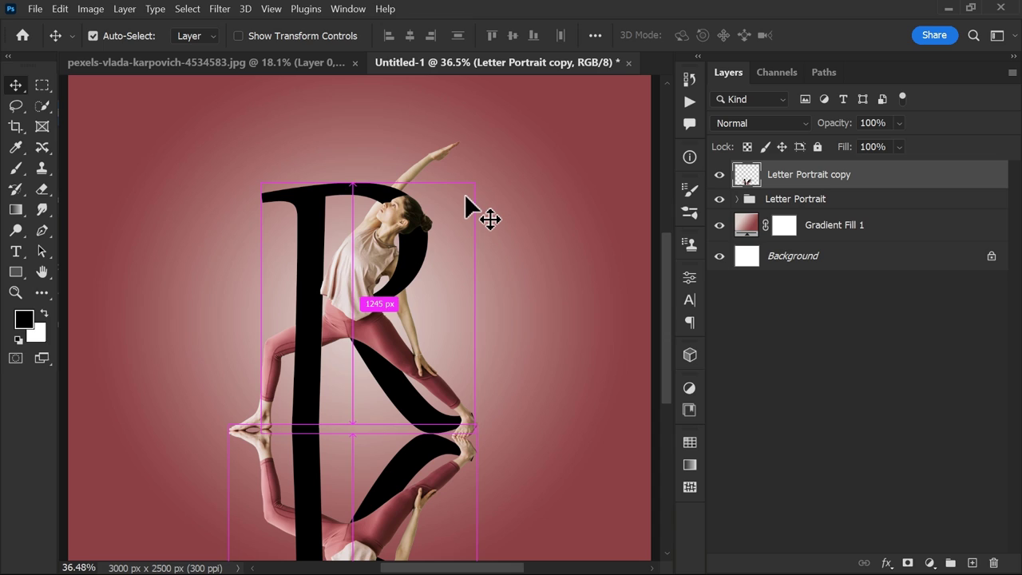
drag(447, 306, 443, 276)
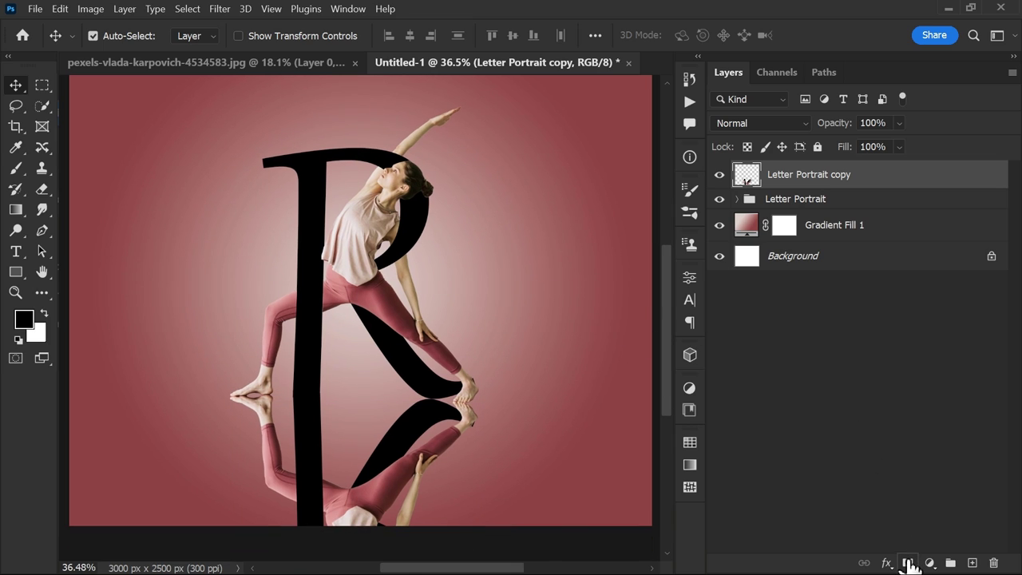
Add a mask to the Letter Portrait copy layer and fade the reflection with a black-to-white linear gradient from the canvas bottom upward
click(908, 563)
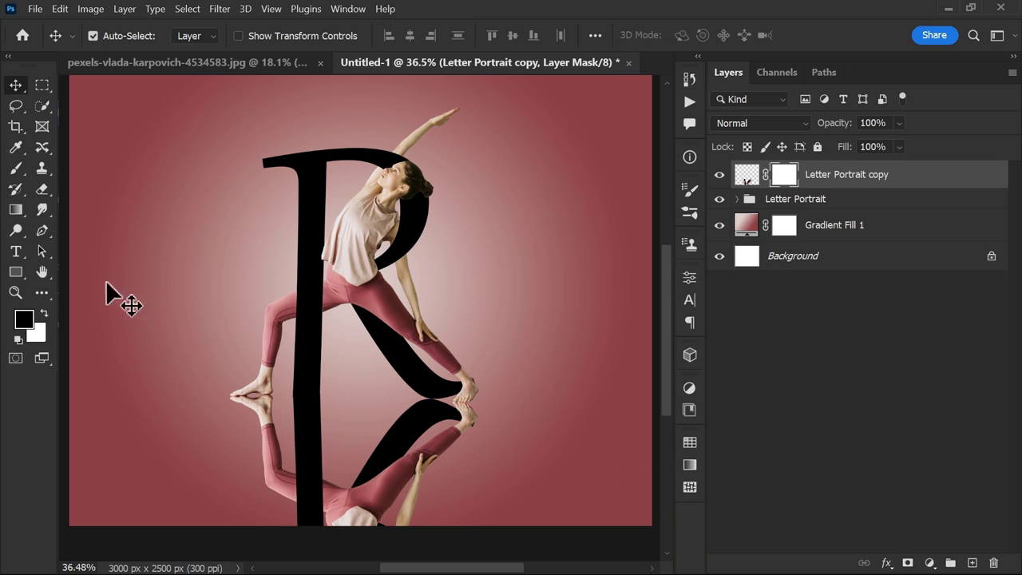
click(17, 212)
click(58, 209)
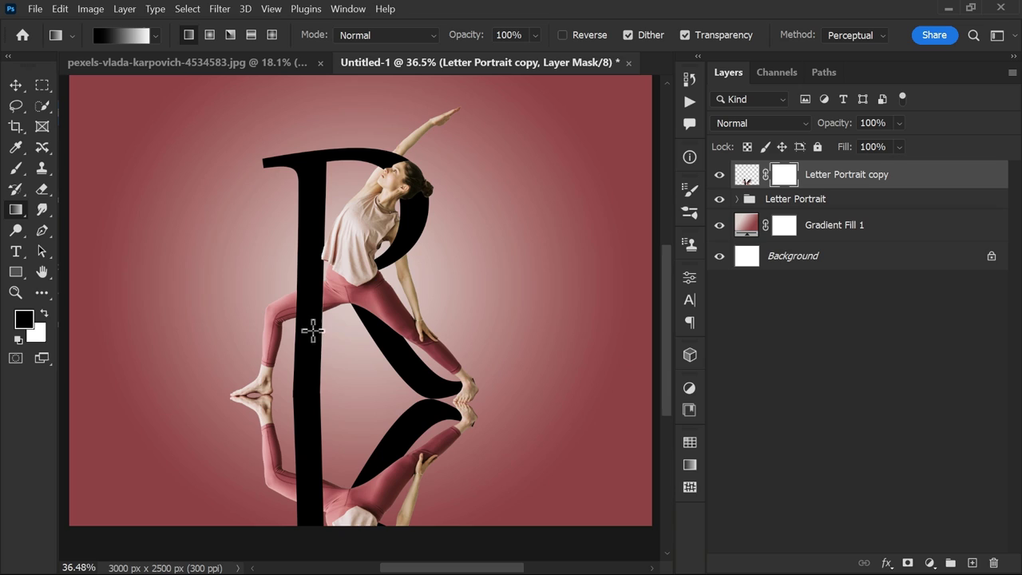
scroll(354, 388, down, 1)
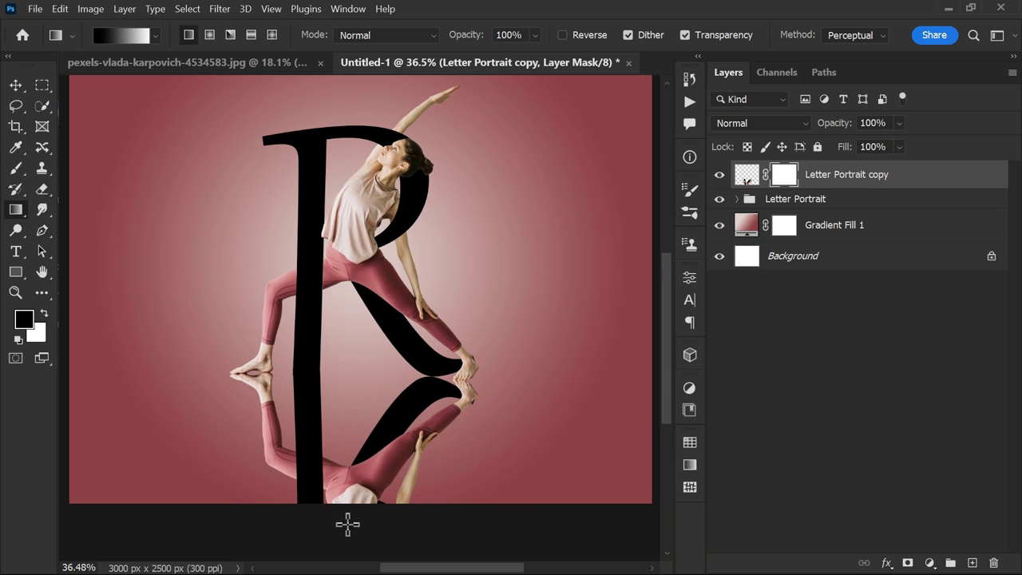
drag(348, 521, 359, 344)
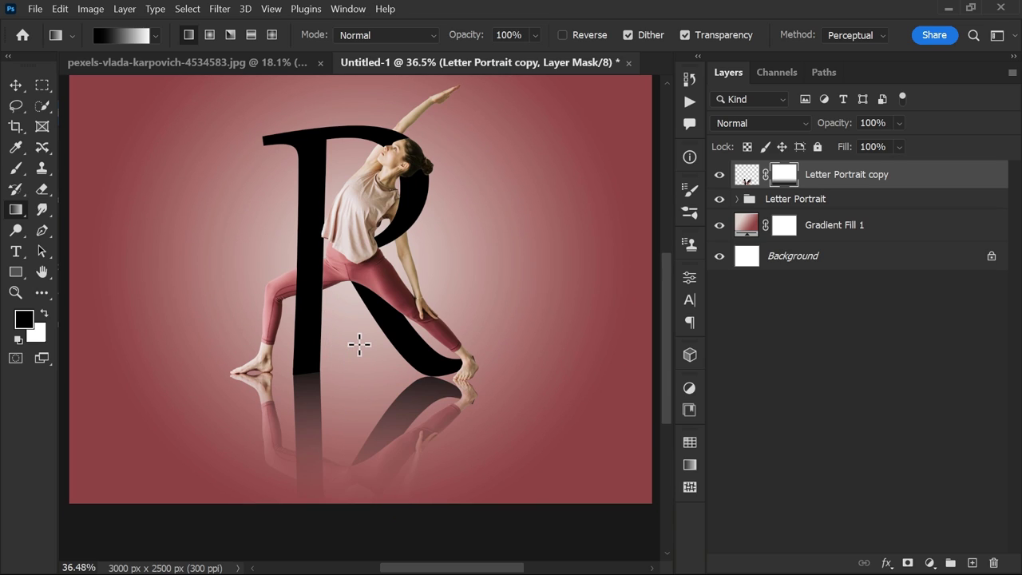
scroll(447, 289, up, 1)
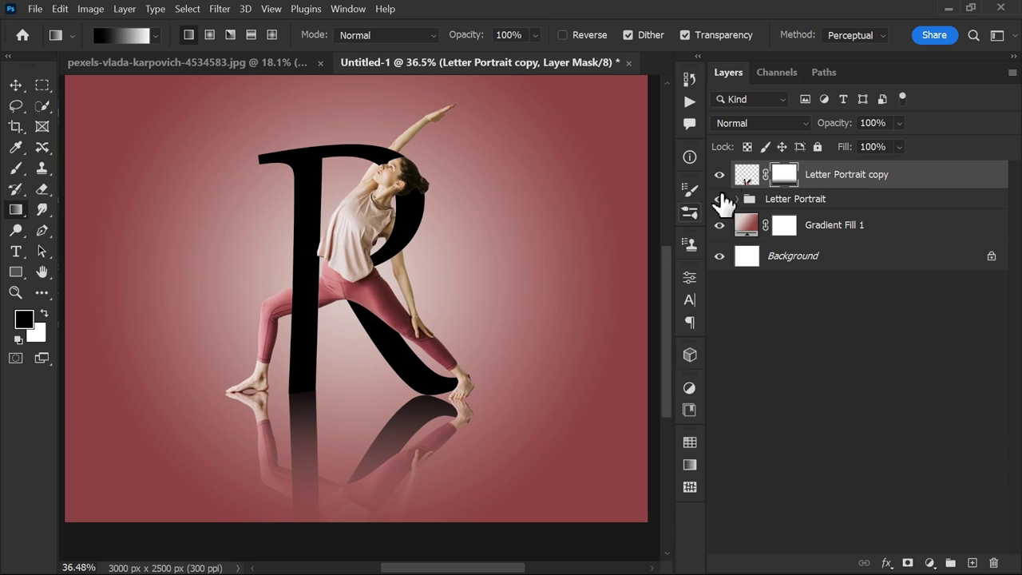
Lower the reflection layer's opacity to 55% and return to the Move tool
click(899, 123)
drag(928, 141, 895, 143)
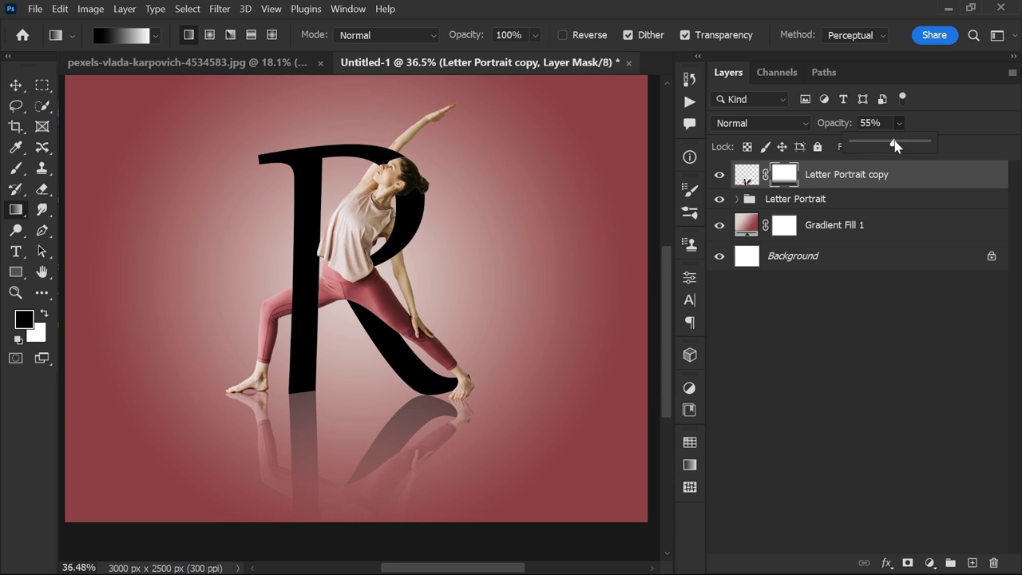
key(v)
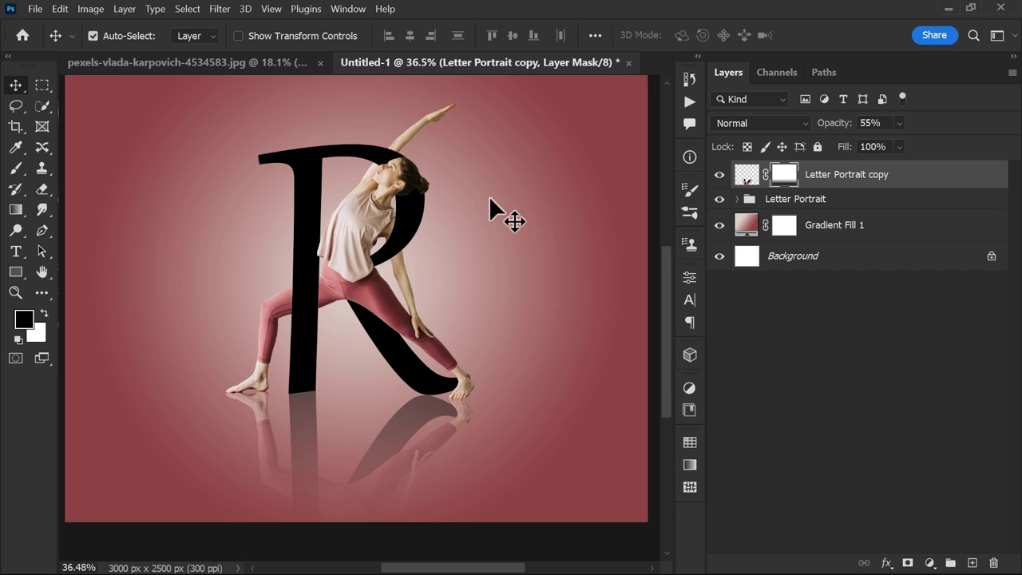